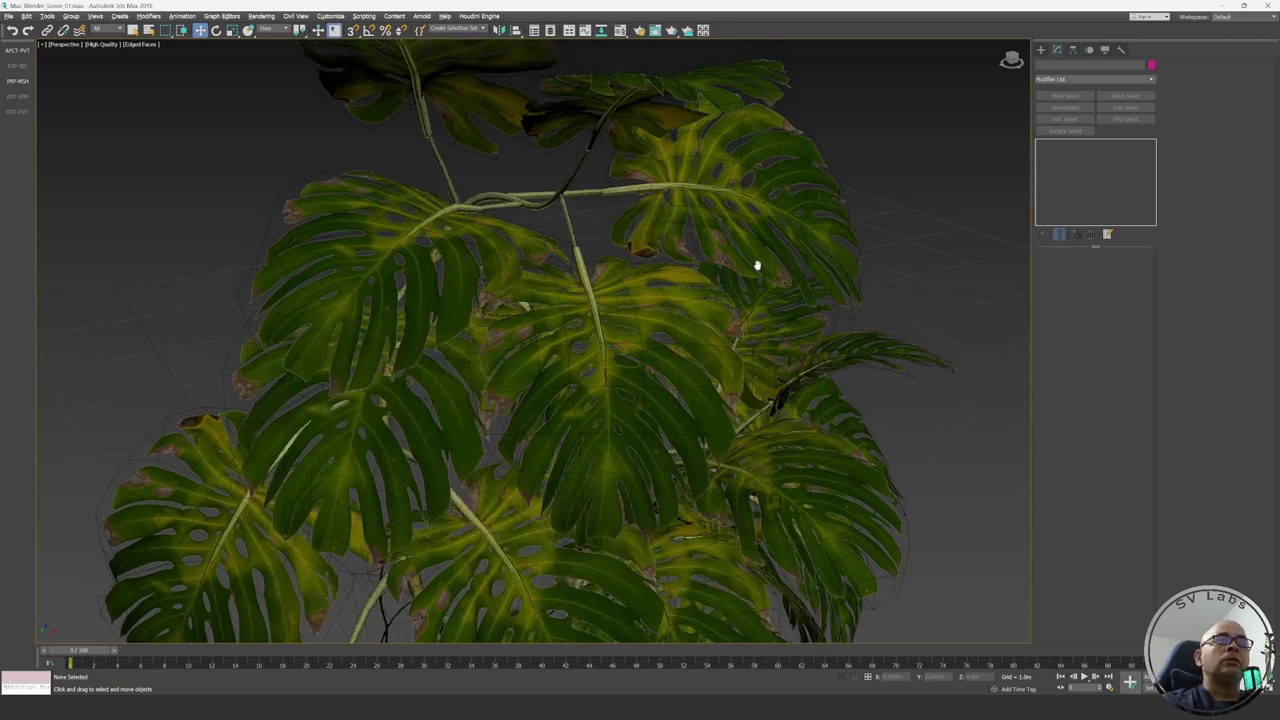
scroll(703, 336, up, 2)
Step: In Element mode on the SwissCheese_01 plant, select the central leaf together with its separate lower piece and its stem
click(685, 352)
middle_drag(716, 341, 681, 301)
key(5)
click(640, 351)
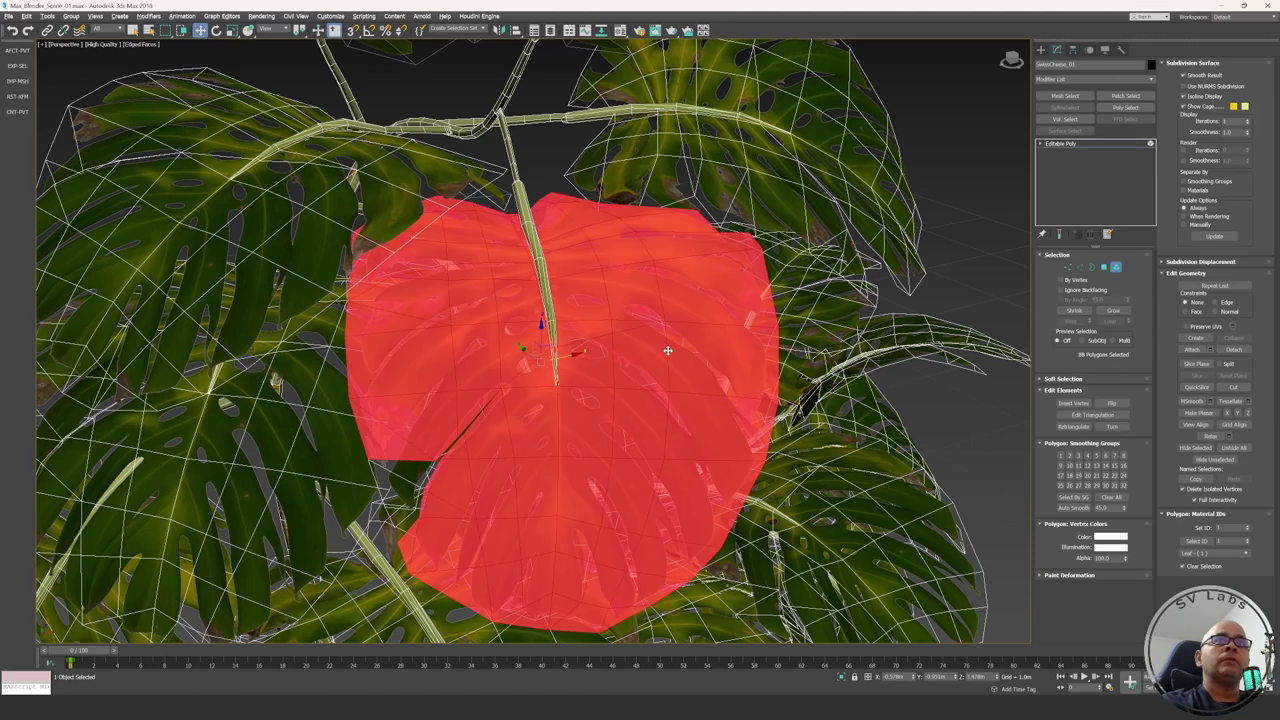
alt+middle_drag(668, 351, 665, 337)
ctrl+click(405, 505)
alt+middle_drag(562, 354, 637, 333)
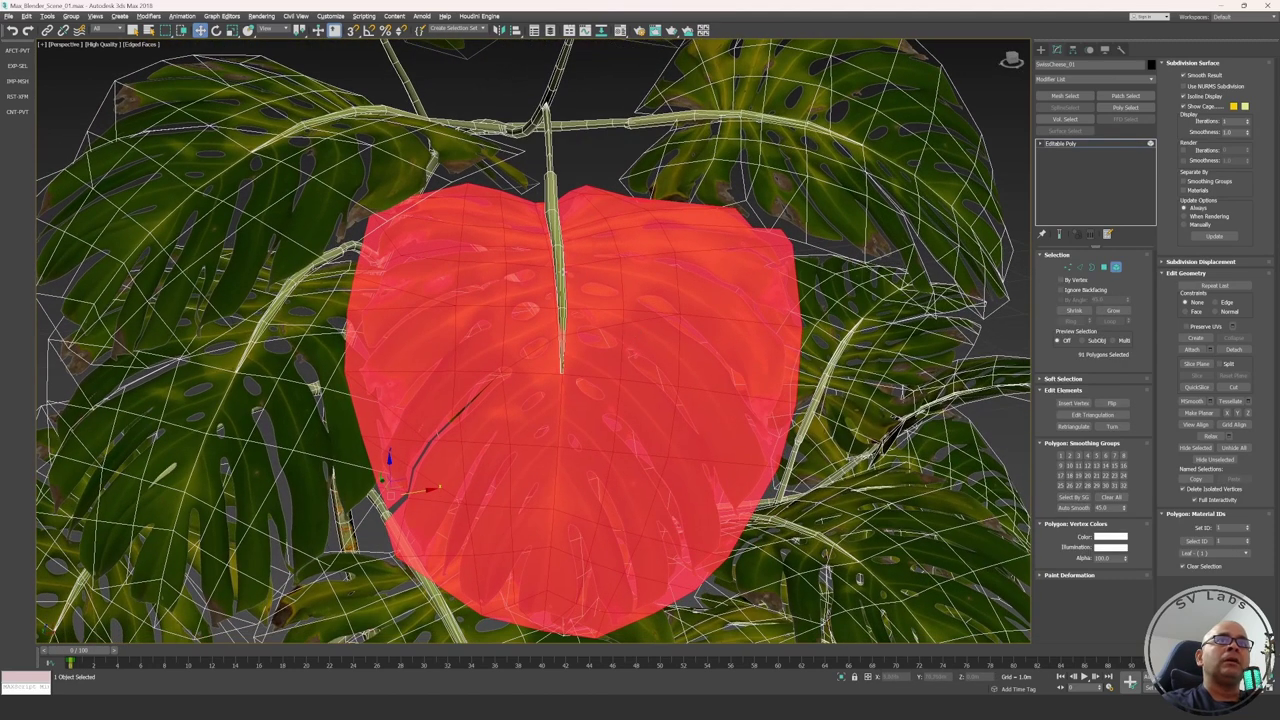
ctrl+click(558, 265)
mouse_move(629, 283)
alt+middle_down()
mouse_move(614, 277)
mouse_move(627, 279)
alt+middle_up()
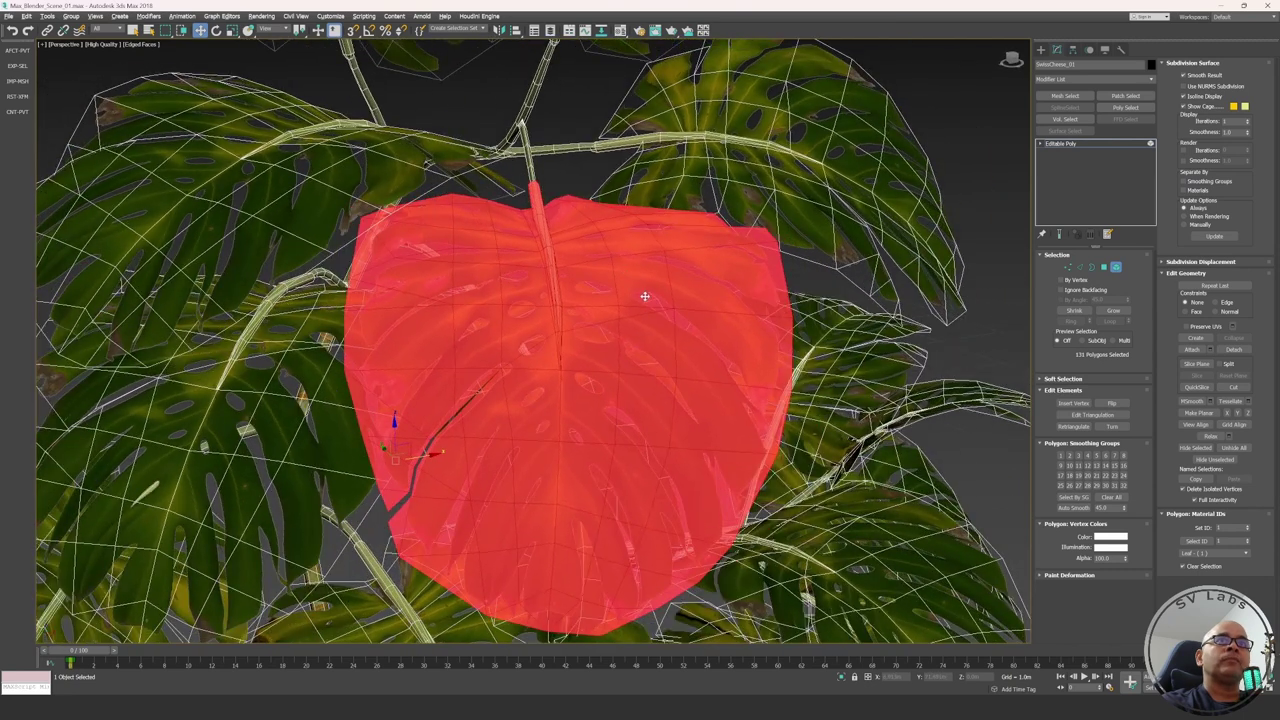
Step: Hide all unselected elements of the plant, leave Element mode and deselect the object
click(1233, 459)
alt+middle_drag(749, 306, 760, 298)
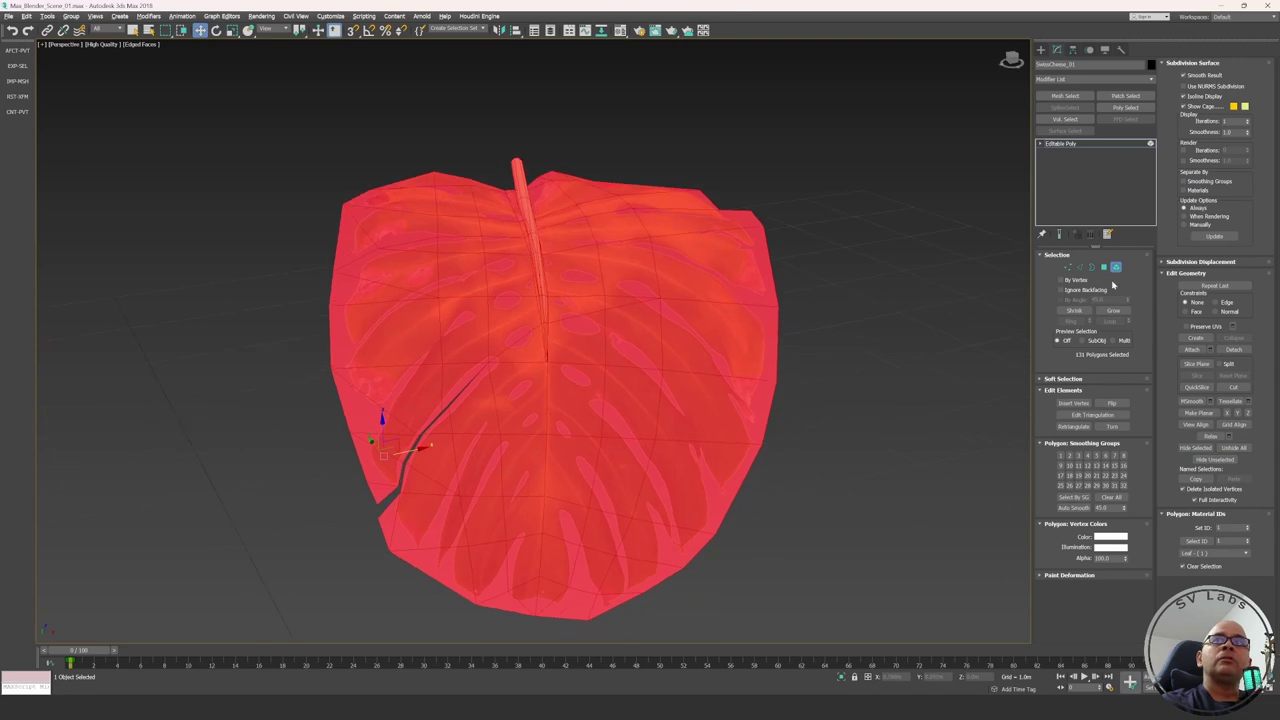
click(1117, 268)
click(880, 340)
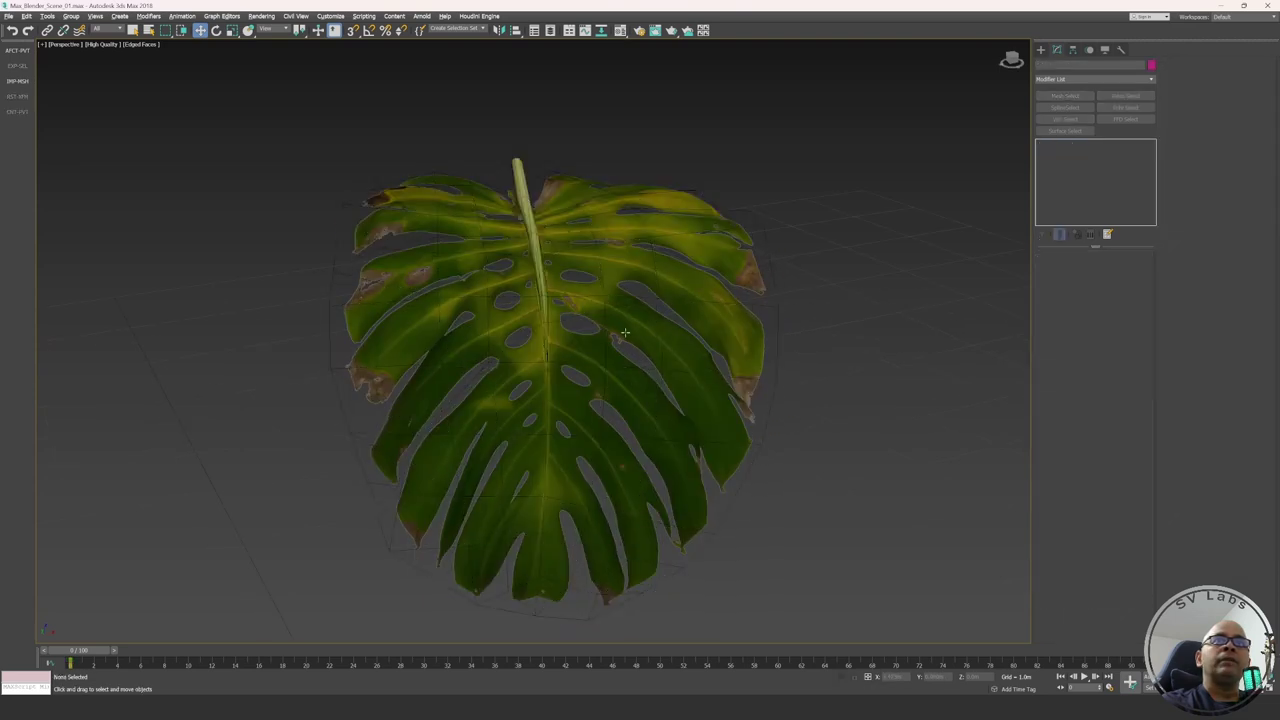
Step: Select the isolated leaf and, in Vertex mode, pick an interior vertex midway across its right half
click(624, 332)
alt+middle_drag(674, 297, 683, 325)
click(1068, 267)
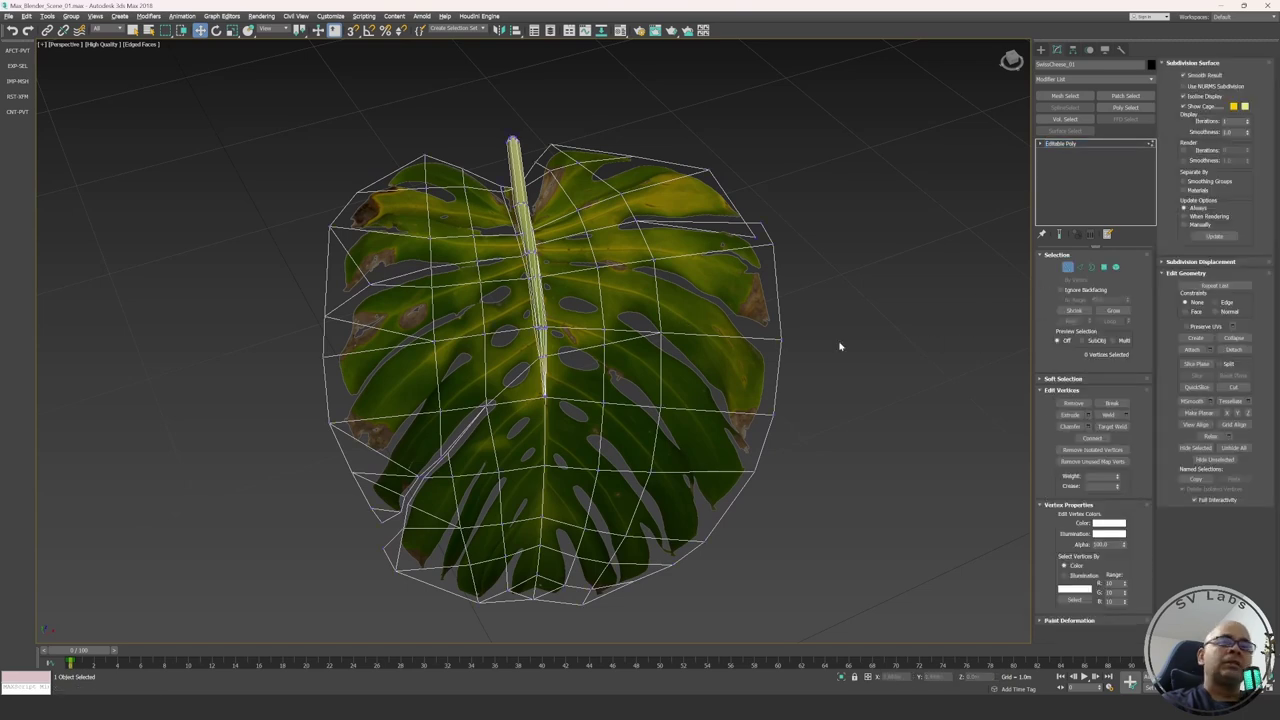
click(661, 409)
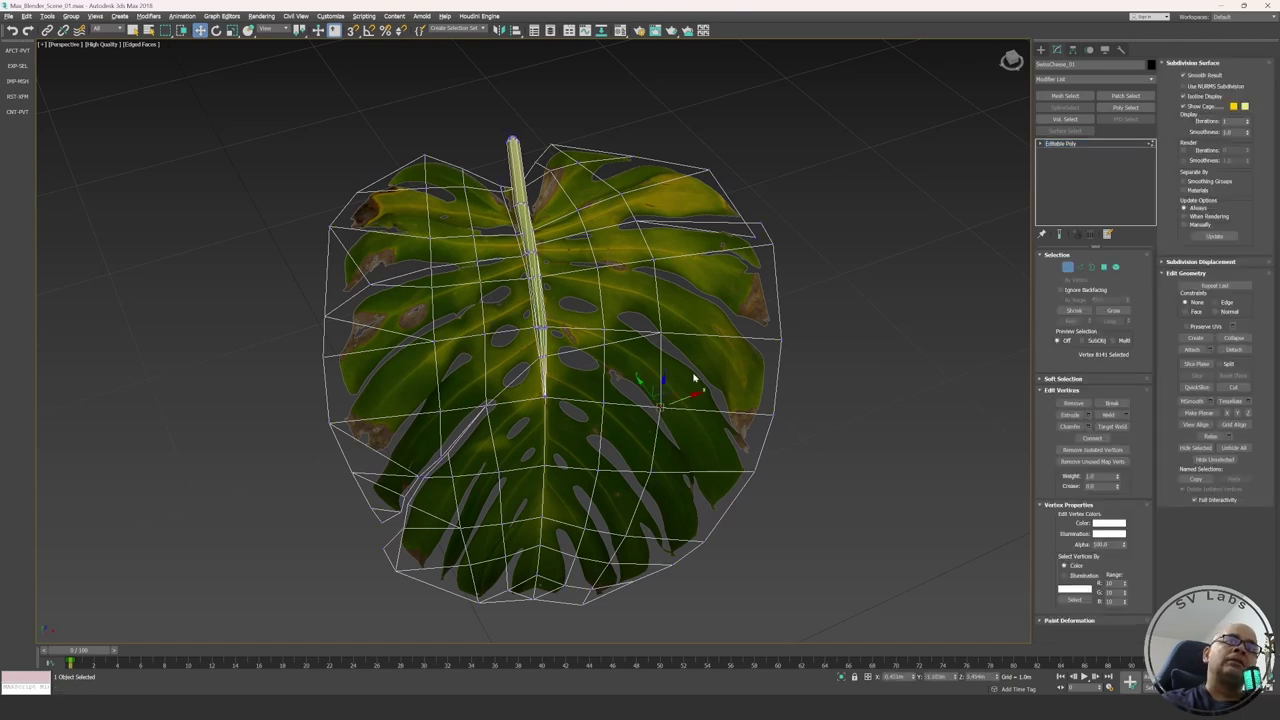
scroll(694, 375, up, 2)
scroll(686, 376, down, 3)
middle_drag(683, 377, 697, 347)
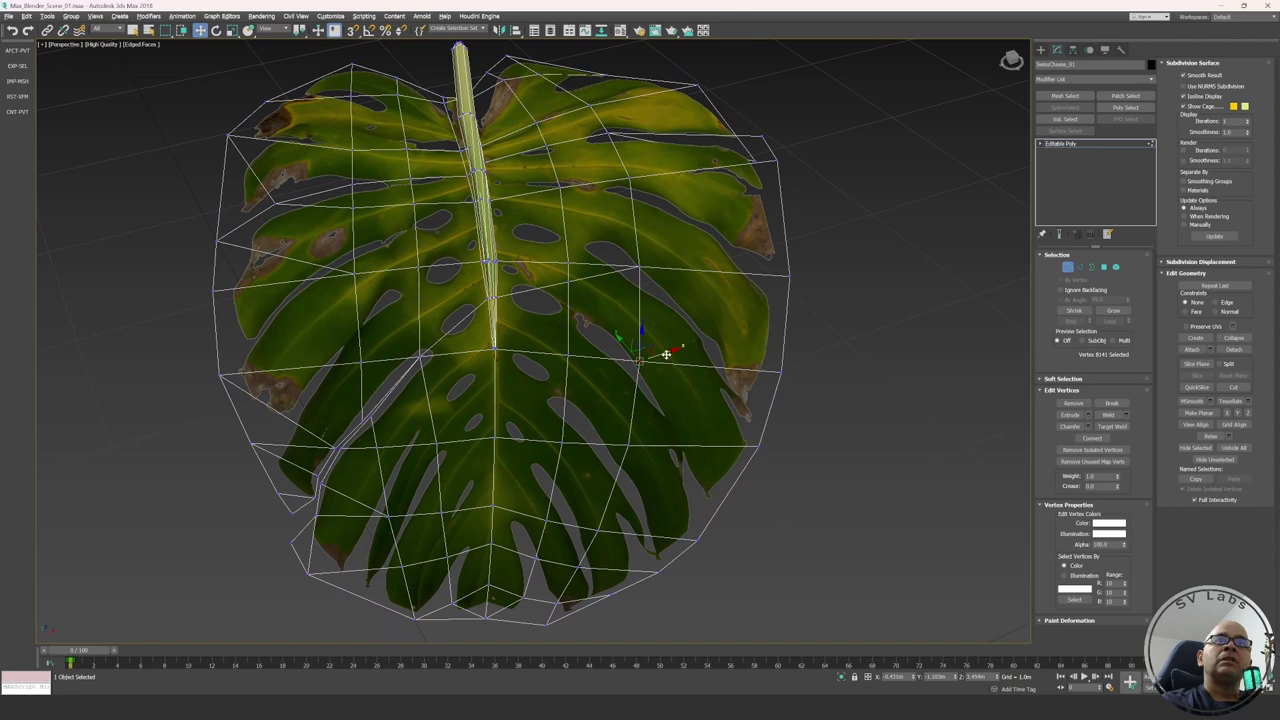
Step: Try to move the interior vertex freely without any constraint, along its X axis and in other directions
drag(667, 352, 700, 347)
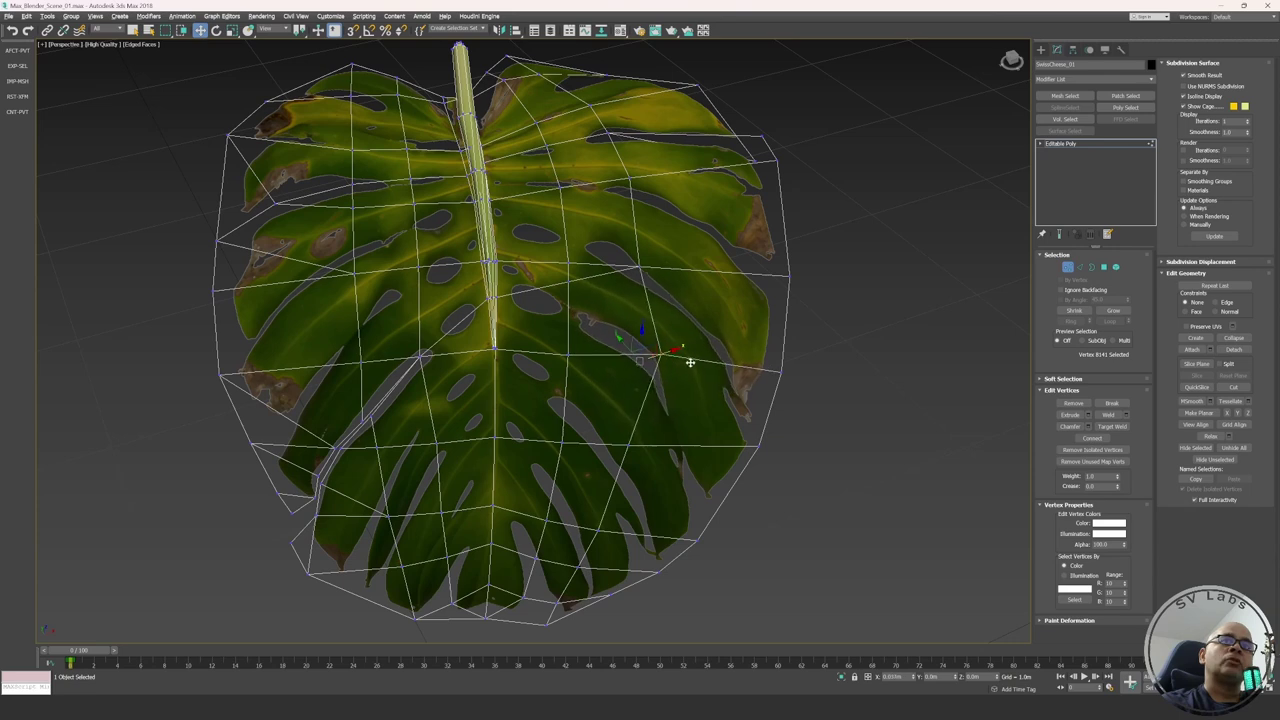
alt+middle_drag(703, 363, 760, 302)
alt+middle_drag(648, 342, 579, 262)
alt+middle_drag(666, 315, 713, 356)
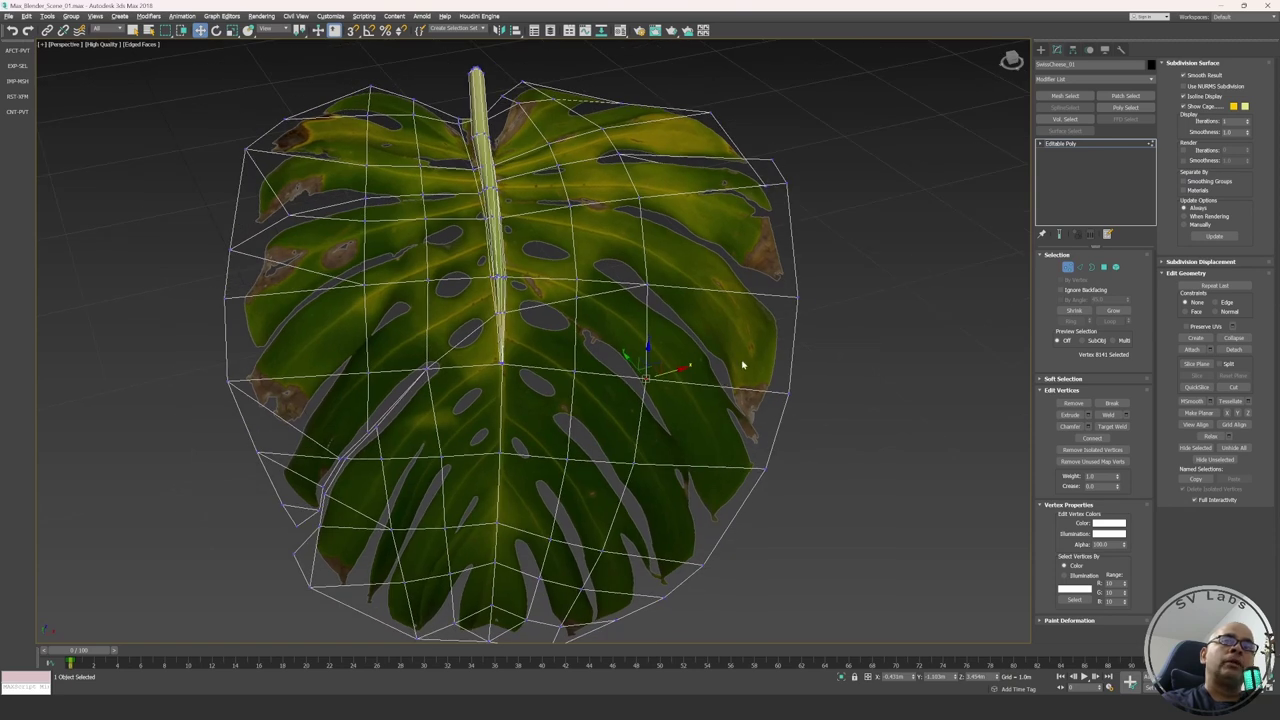
alt+middle_drag(676, 333, 692, 343)
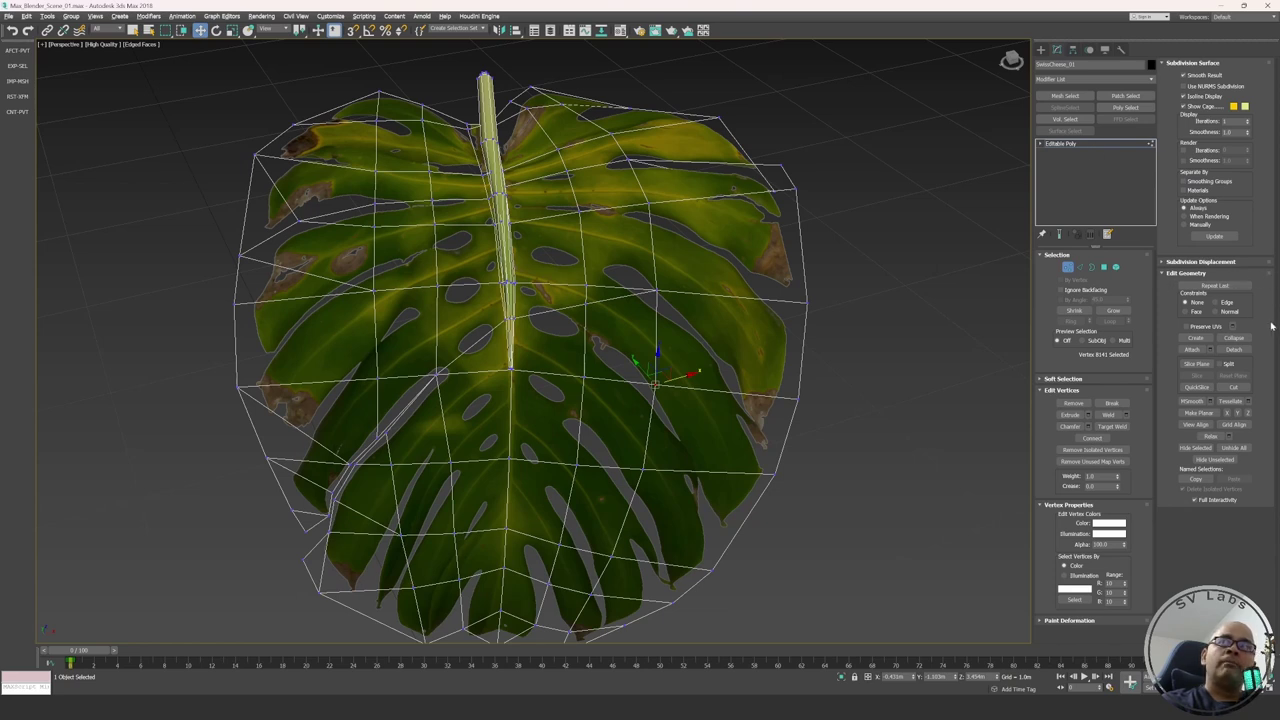
Step: Set the geometry constraint to Edge and try to slide the interior vertex along its adjoining edges
click(1216, 302)
click(1185, 302)
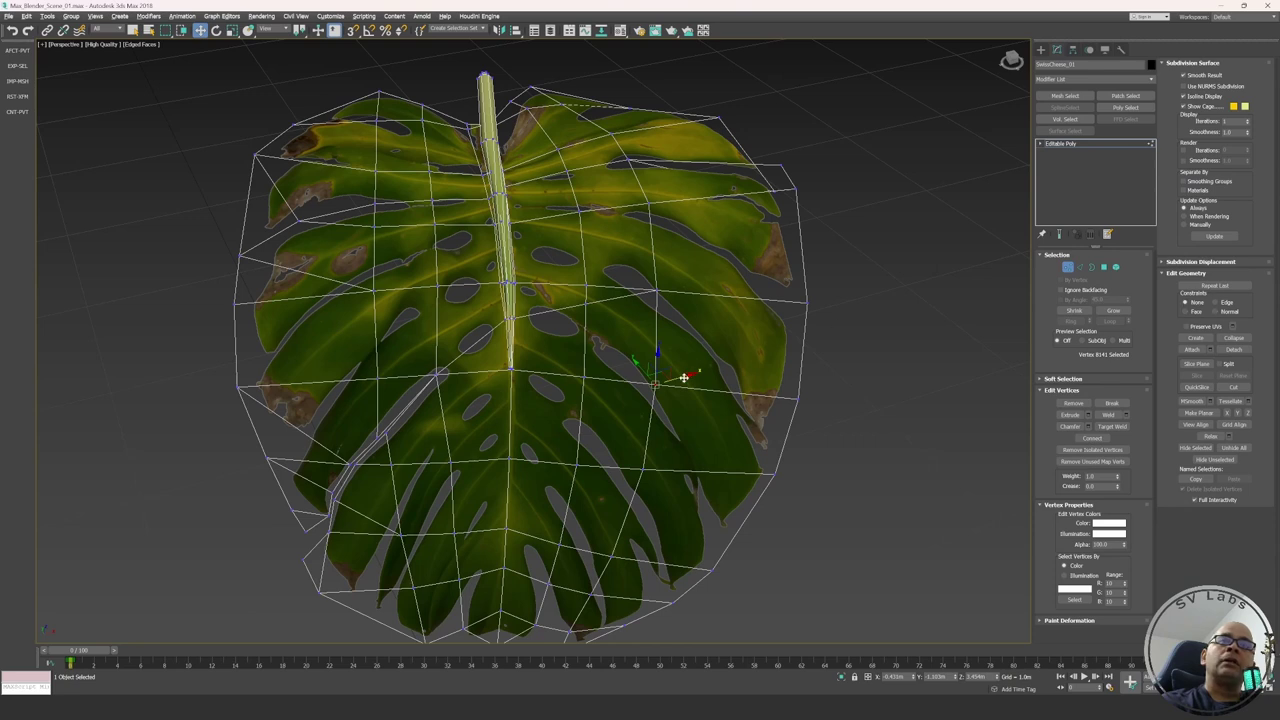
click(1215, 302)
mouse_move(680, 376)
mouse_down()
mouse_move(749, 374)
mouse_move(642, 377)
mouse_move(737, 380)
mouse_move(651, 377)
mouse_move(695, 388)
mouse_up()
alt+middle_drag(695, 388, 656, 393)
mouse_move(656, 393)
mouse_down()
mouse_move(683, 357)
mouse_move(646, 403)
mouse_move(714, 337)
mouse_move(654, 408)
mouse_move(663, 394)
mouse_up()
mouse_move(709, 363)
alt+middle_down()
mouse_move(727, 381)
mouse_move(706, 360)
alt+middle_up()
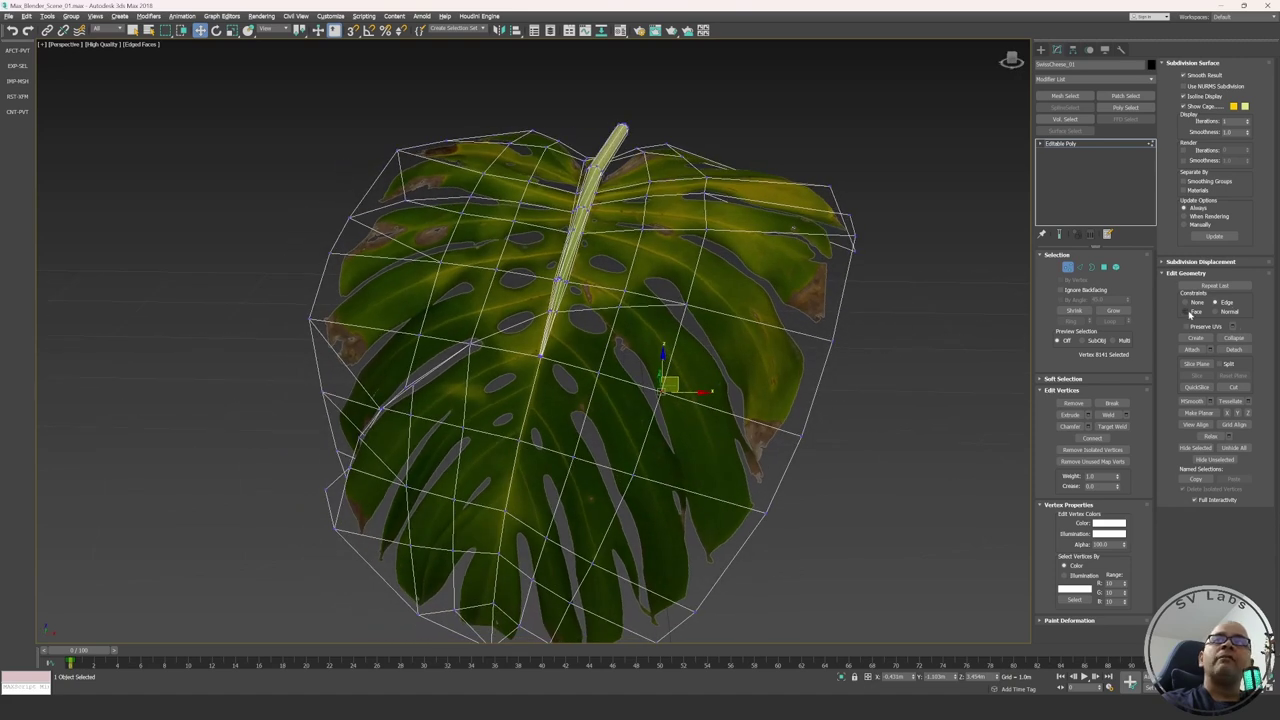
Step: Set the geometry constraint to Face and try to move the interior vertex across the leaf's surface, undoing the move
alt+middle_drag(812, 402, 790, 393)
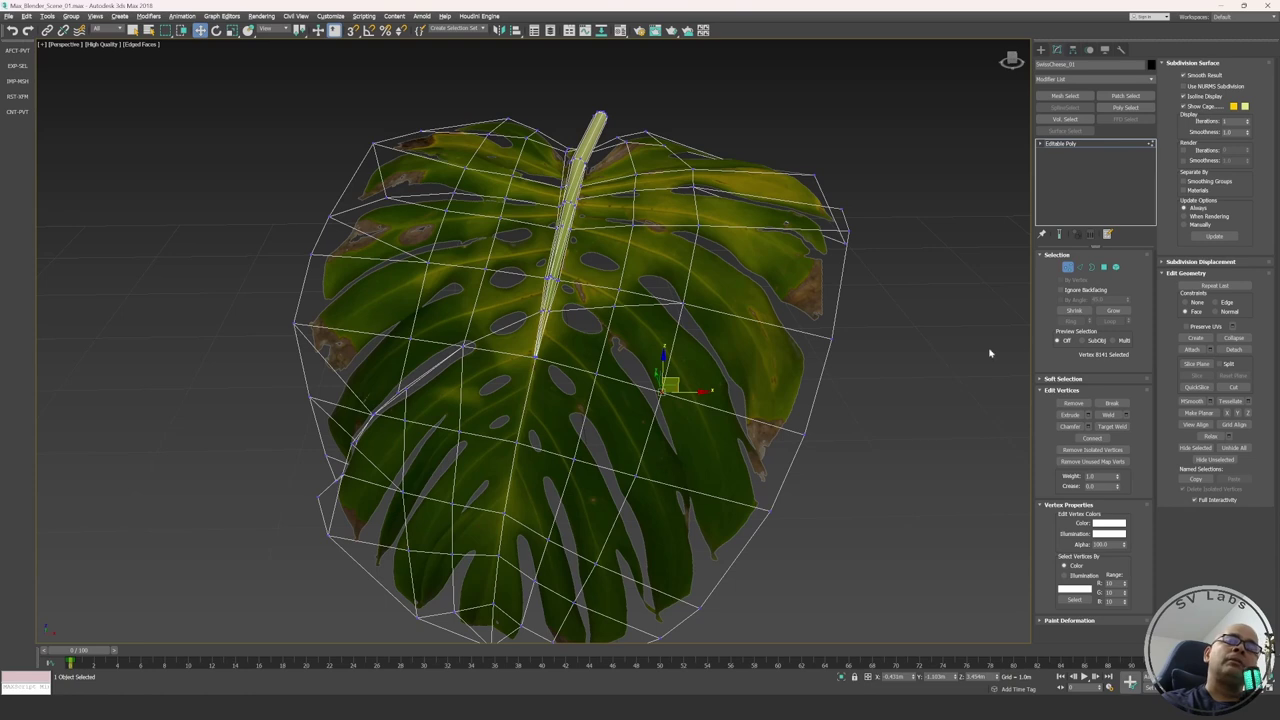
drag(684, 382, 738, 352)
key(ctrl+z)
middle_drag(734, 349, 646, 420)
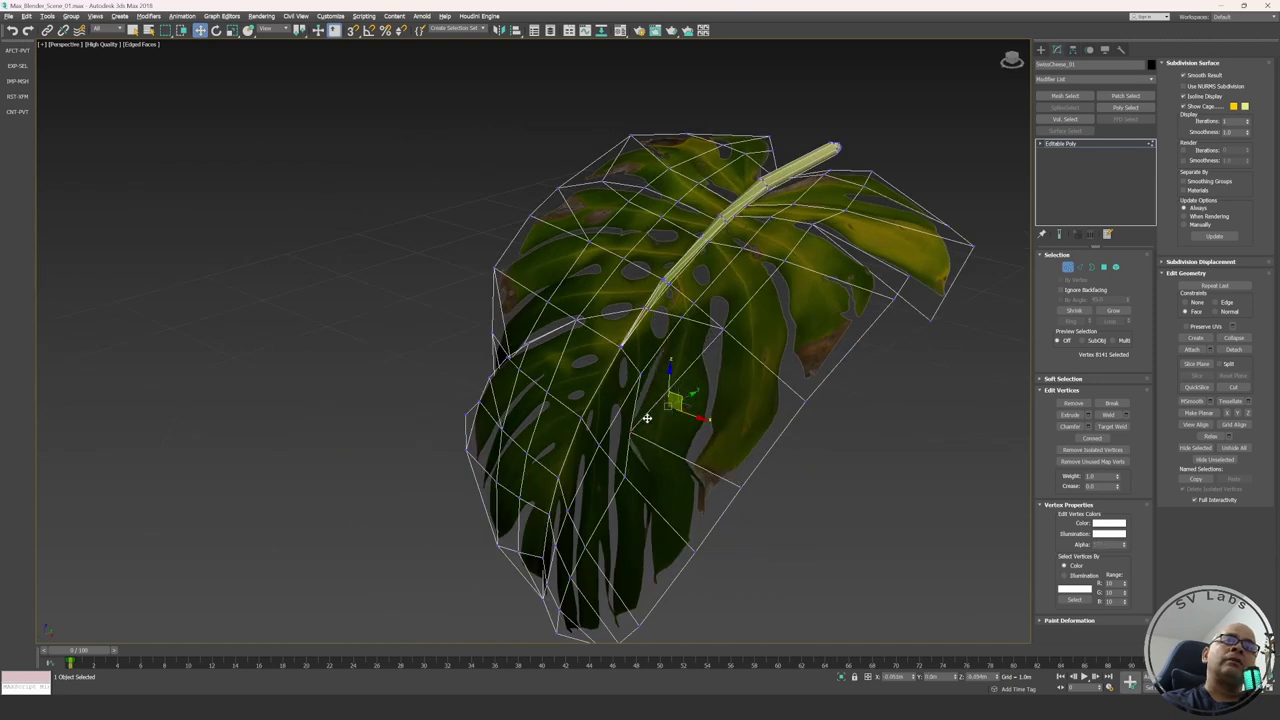
alt+middle_drag(686, 380, 642, 422)
alt+middle_drag(717, 405, 748, 386)
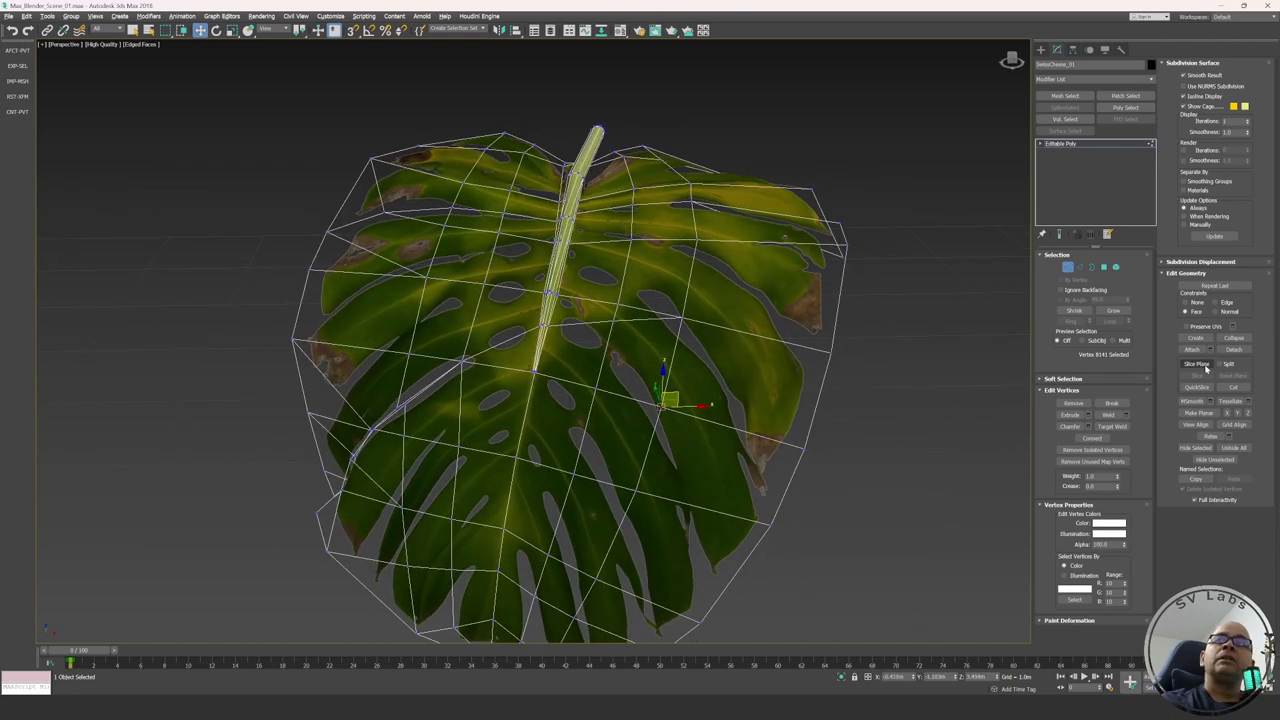
Step: Set the constraint back to Edge, enable Preserve UVs, and slide the interior vertex outward along its edge
click(1216, 303)
alt+middle_drag(706, 371, 704, 393)
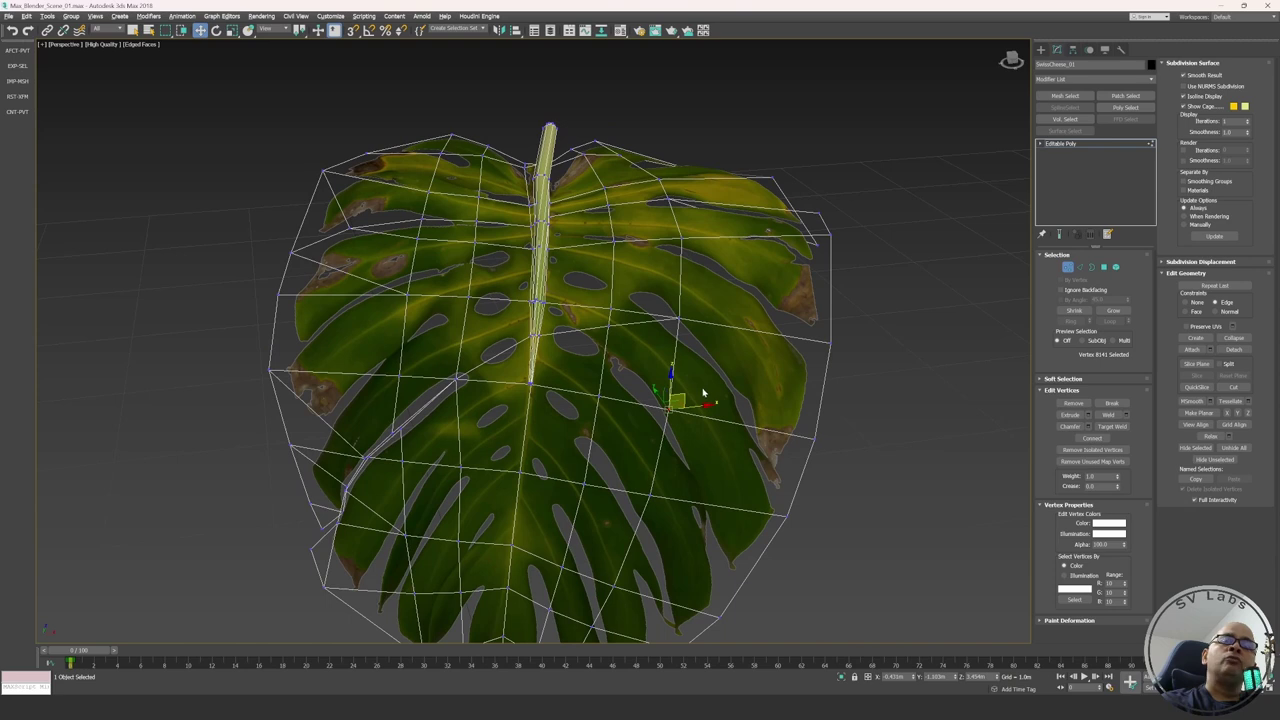
click(1187, 327)
alt+middle_drag(672, 396, 693, 406)
mouse_move(683, 395)
mouse_down()
mouse_move(748, 398)
mouse_move(645, 398)
mouse_move(748, 400)
mouse_move(678, 398)
mouse_up()
Step: Slide vertices at the leaf's right border and the interior vertex beside them along their edges with UVs preserved
click(815, 430)
alt+middle_drag(826, 430, 808, 424)
mouse_move(839, 429)
mouse_down()
mouse_move(821, 429)
mouse_move(837, 432)
mouse_move(828, 421)
mouse_up()
click(815, 455)
alt+middle_drag(836, 363, 829, 458)
drag(829, 458, 821, 458)
click(797, 460)
alt+middle_drag(797, 460, 741, 413)
drag(681, 391, 758, 444)
alt+middle_drag(758, 444, 736, 415)
drag(736, 415, 753, 416)
Step: Slide the interior vertex in the upper right half of the leaf outward along its edge
click(711, 323)
mouse_move(711, 323)
alt+middle_down()
mouse_move(763, 340)
mouse_move(731, 337)
alt+middle_up()
drag(745, 340, 752, 340)
click(746, 363)
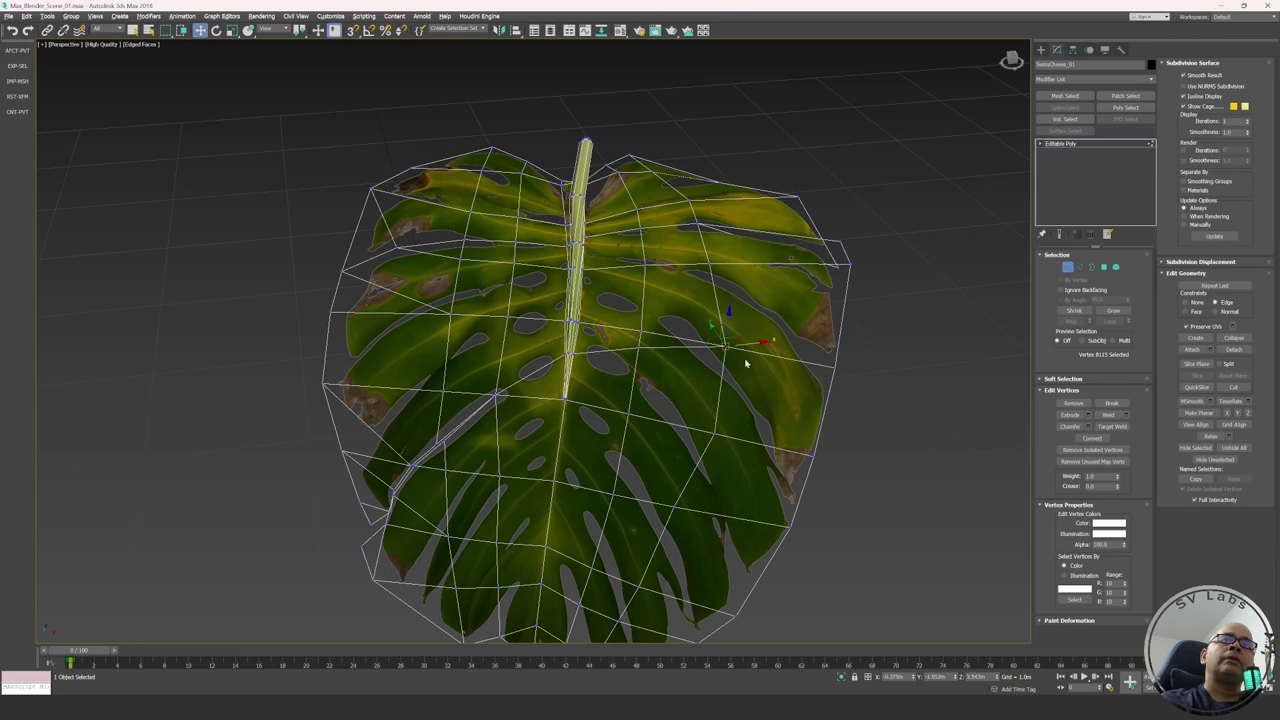
alt+middle_drag(746, 363, 736, 395)
Step: Slide the interior vertices in the lower right part of the leaf along their edges, then deselect and leave Vertex mode
click(685, 474)
alt+middle_drag(685, 474, 738, 459)
drag(721, 461, 735, 463)
alt+middle_drag(734, 462, 717, 509)
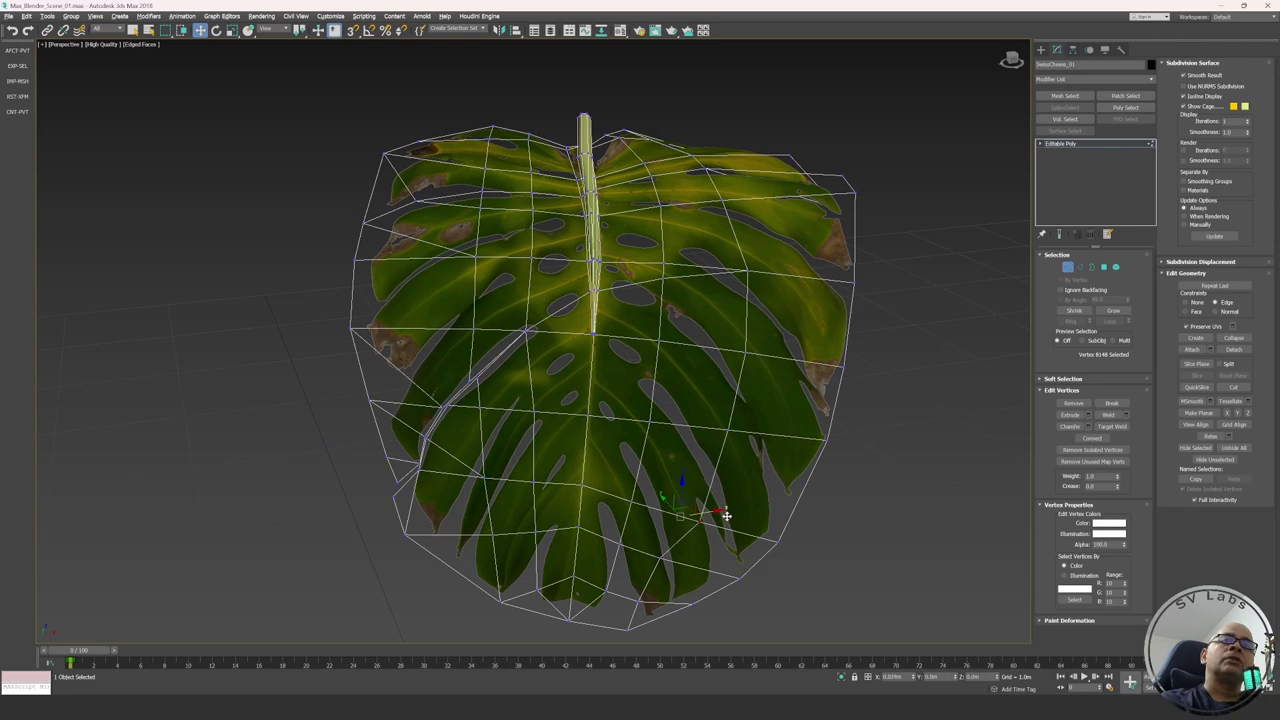
click(666, 550)
click(641, 599)
click(783, 366)
alt+middle_drag(783, 366, 975, 408)
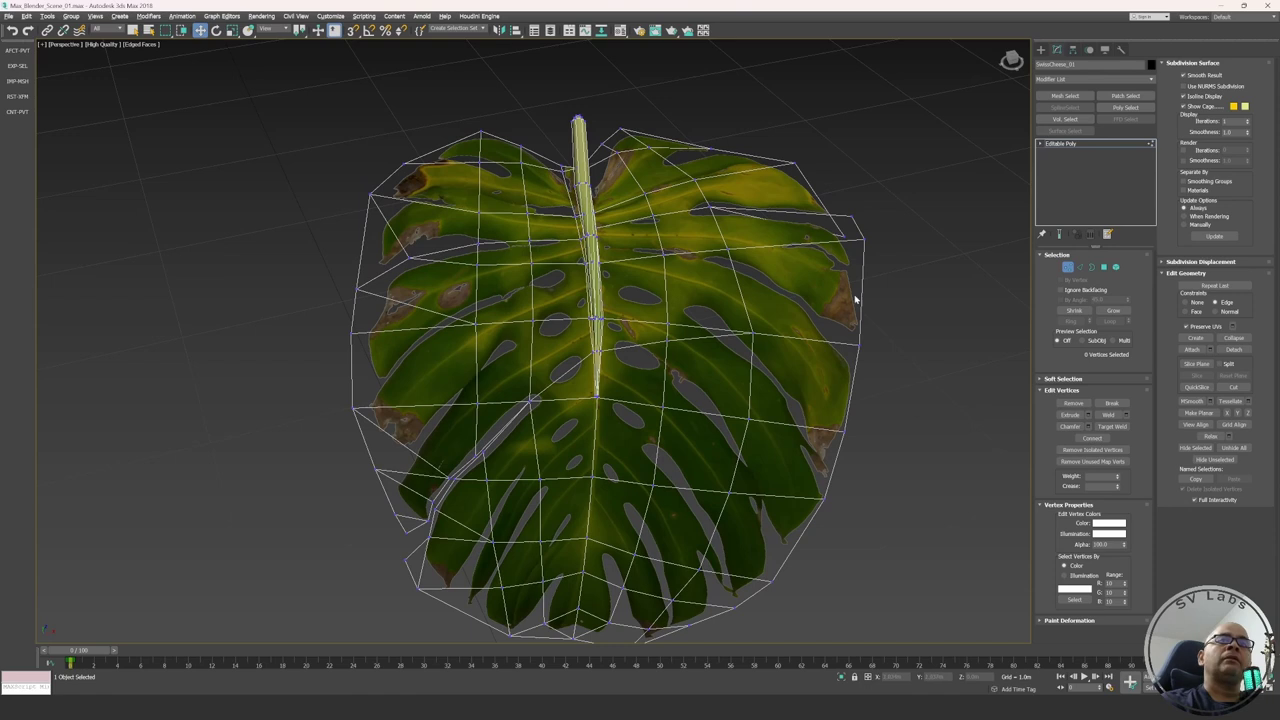
click(1068, 267)
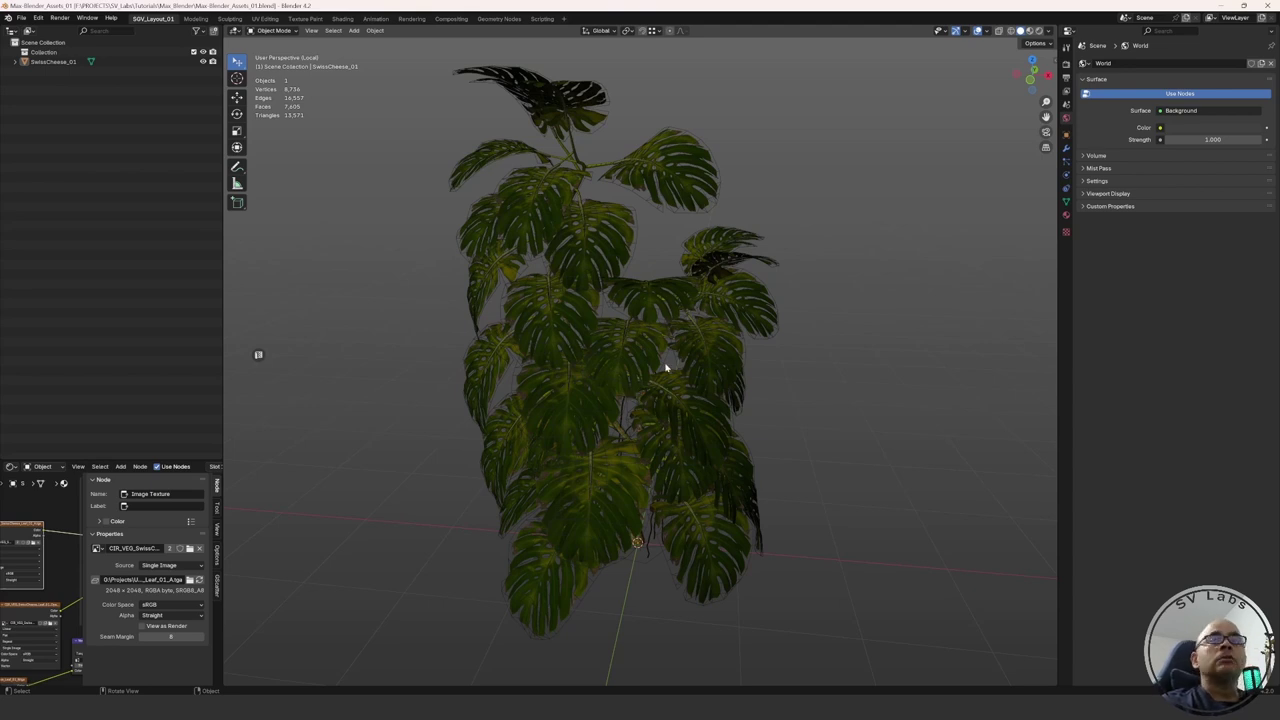
Step: Switch to Blender, put the SwissCheese_01 plant in Edit Mode, and select one face of the central leaf
click(713, 352)
scroll(625, 366, up, 3)
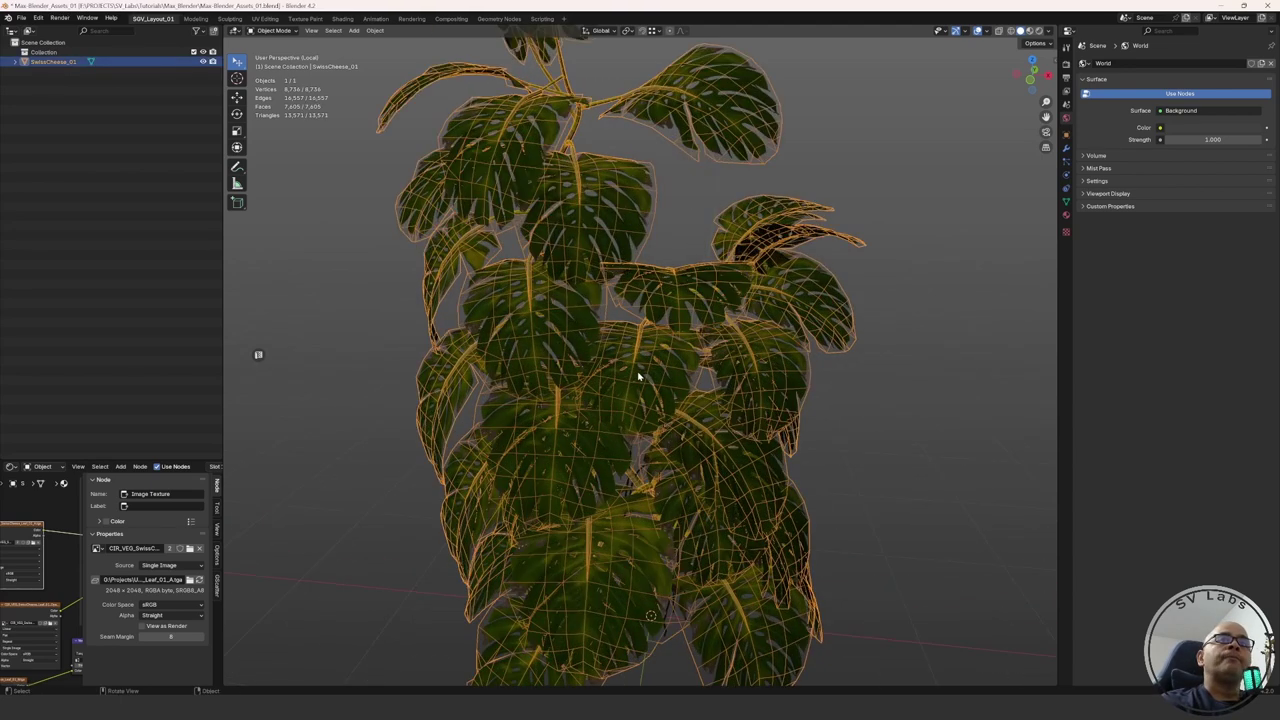
shift+middle_drag(515, 326, 659, 328)
scroll(689, 385, up, 3)
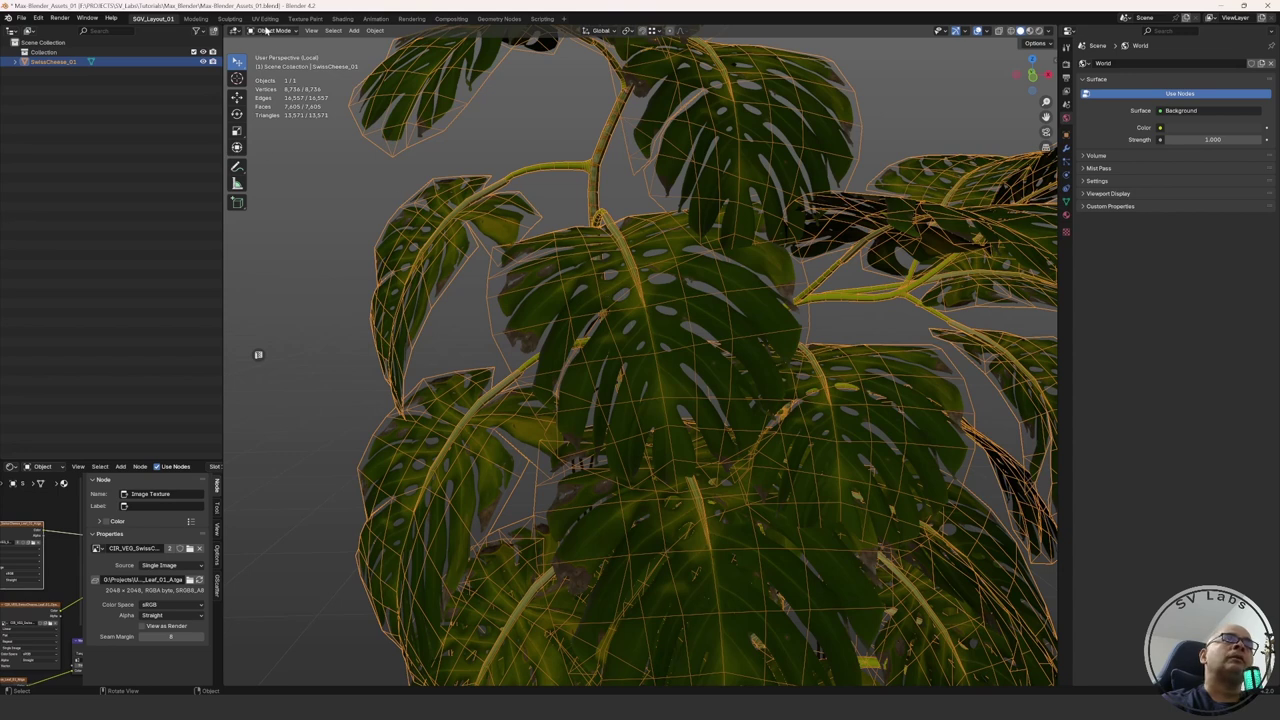
click(270, 31)
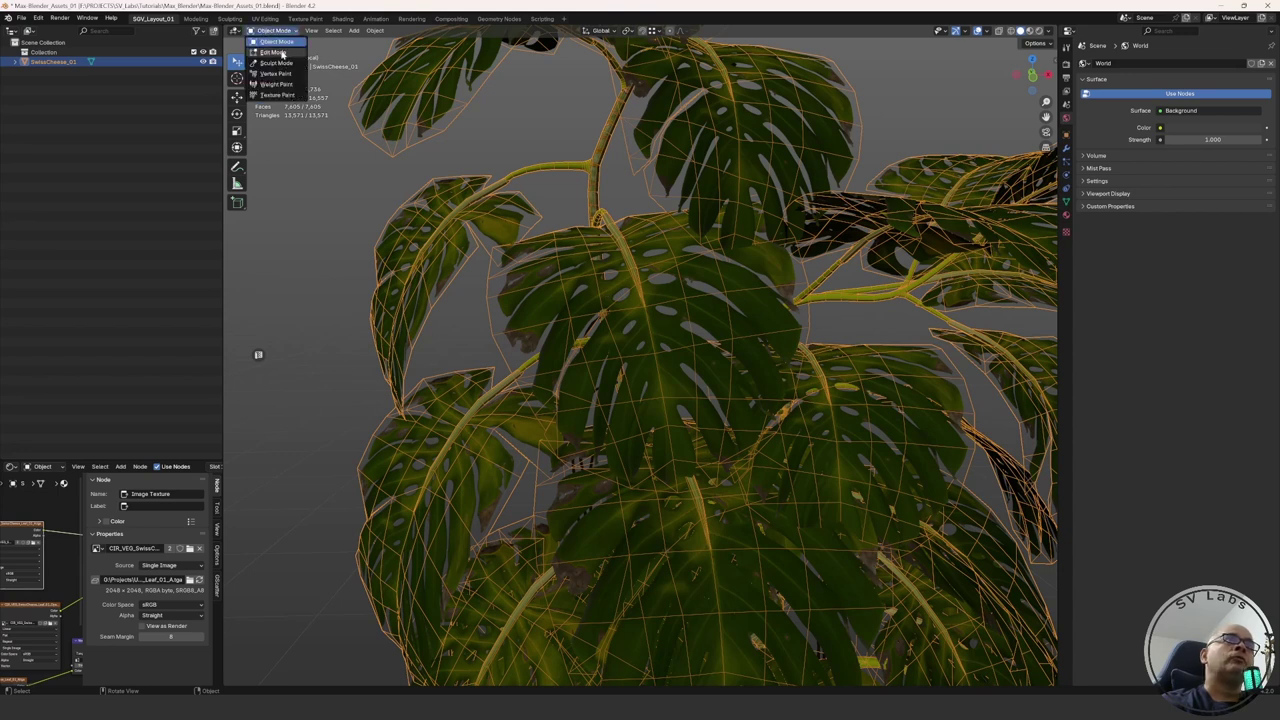
click(274, 52)
click(677, 334)
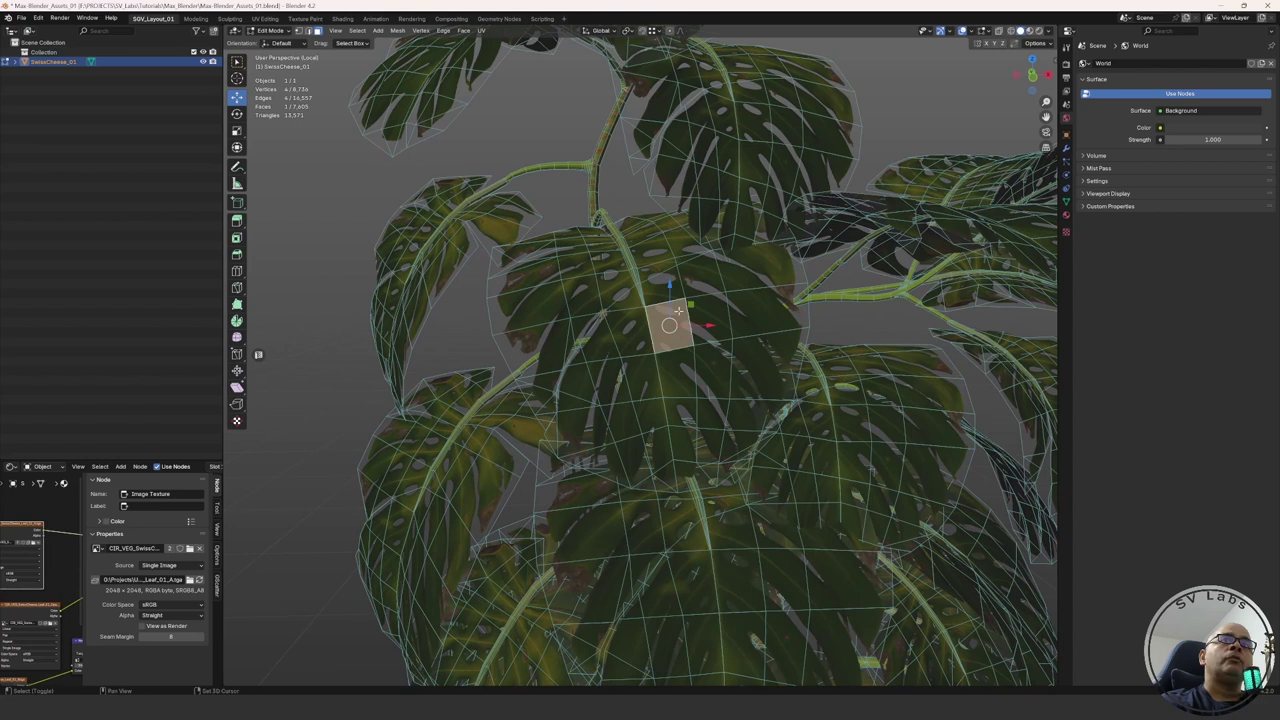
middle_drag(677, 334, 605, 330)
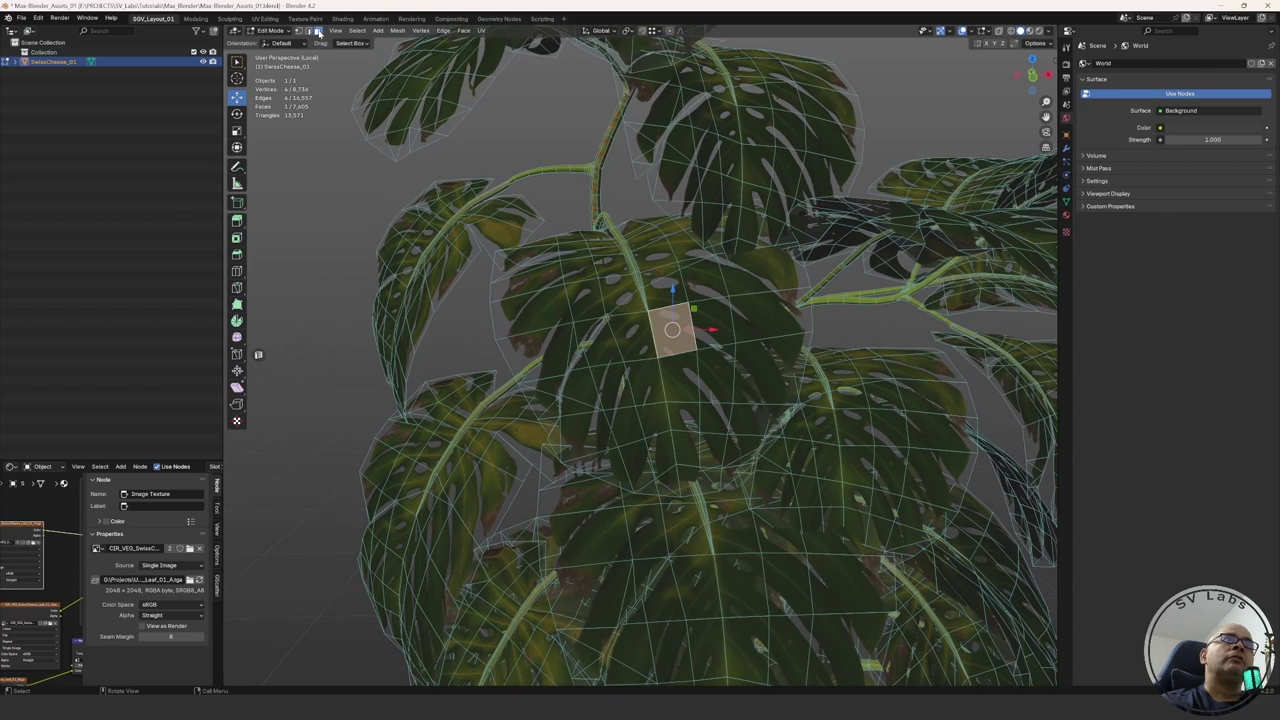
Step: Add a face of the leaf's stem to the selection and extend it to all linked geometry
scroll(664, 343, up, 1)
middle_drag(740, 342, 652, 340)
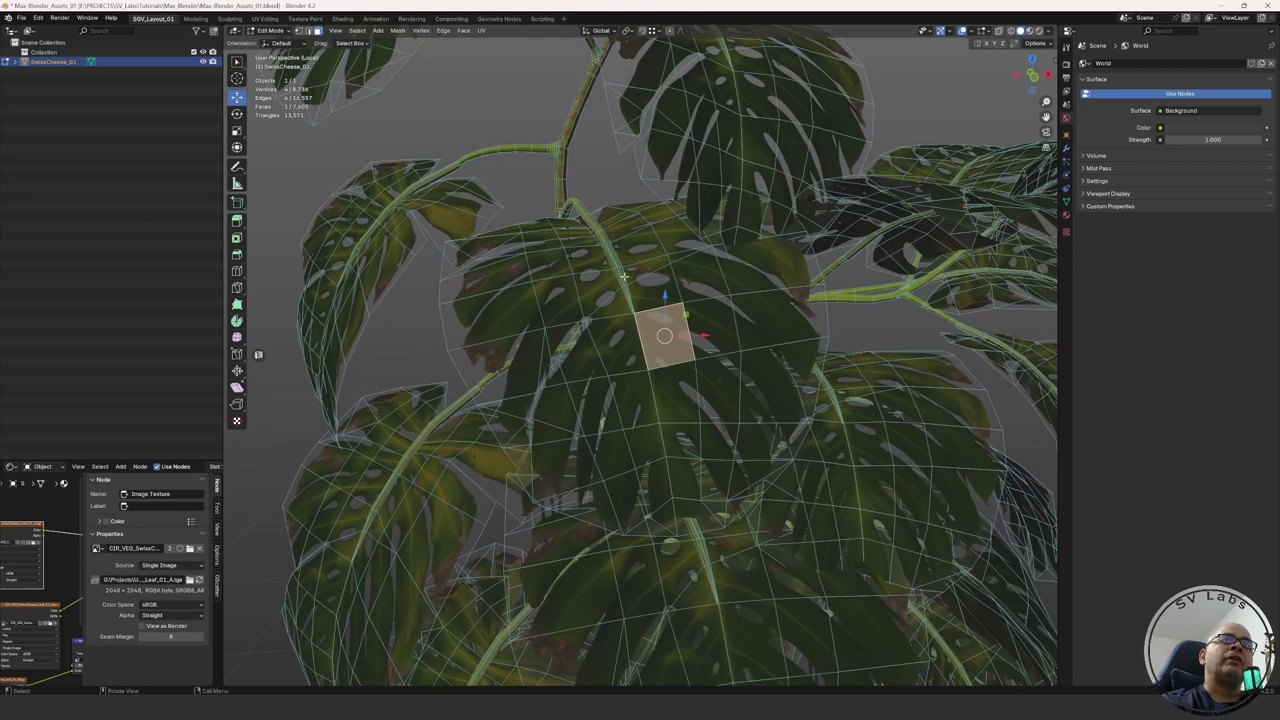
shift+click(611, 262)
middle_drag(611, 262, 661, 354)
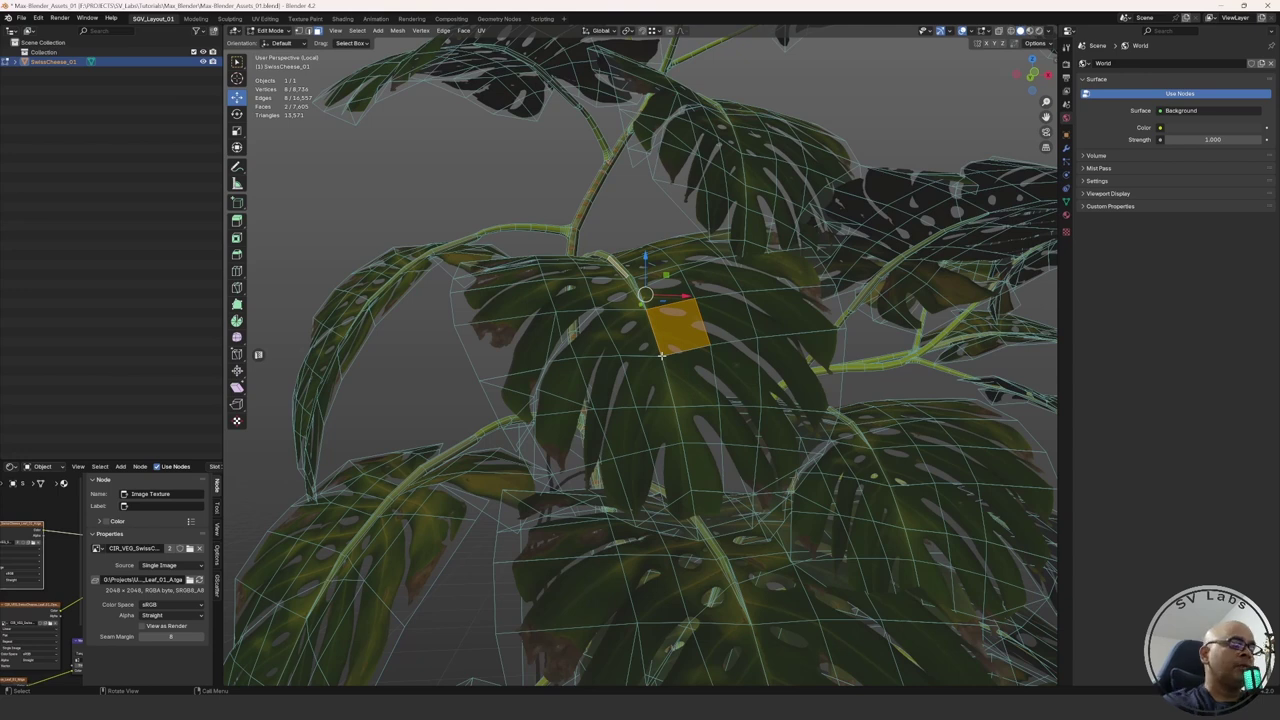
key(ctrl+l)
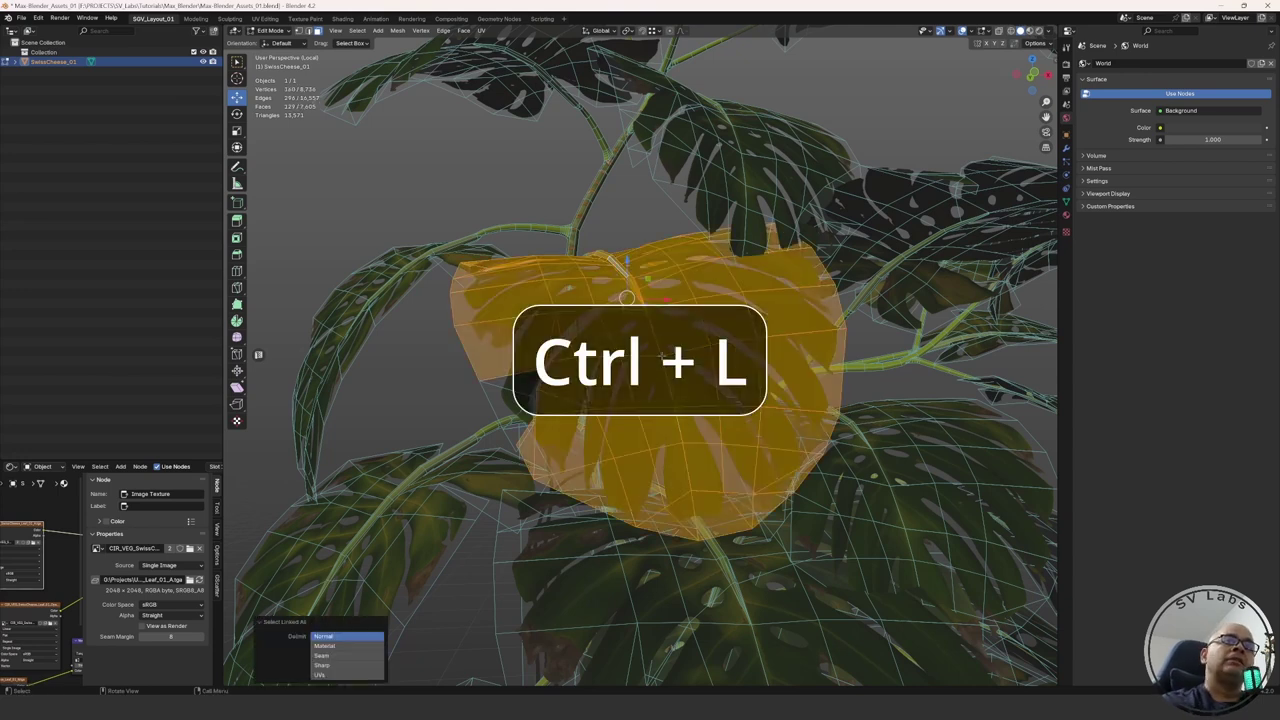
Step: Add faces of the leaf's separate lower piece to the selection and extend it to all linked geometry
middle_drag(658, 376, 570, 347)
shift+click(537, 380)
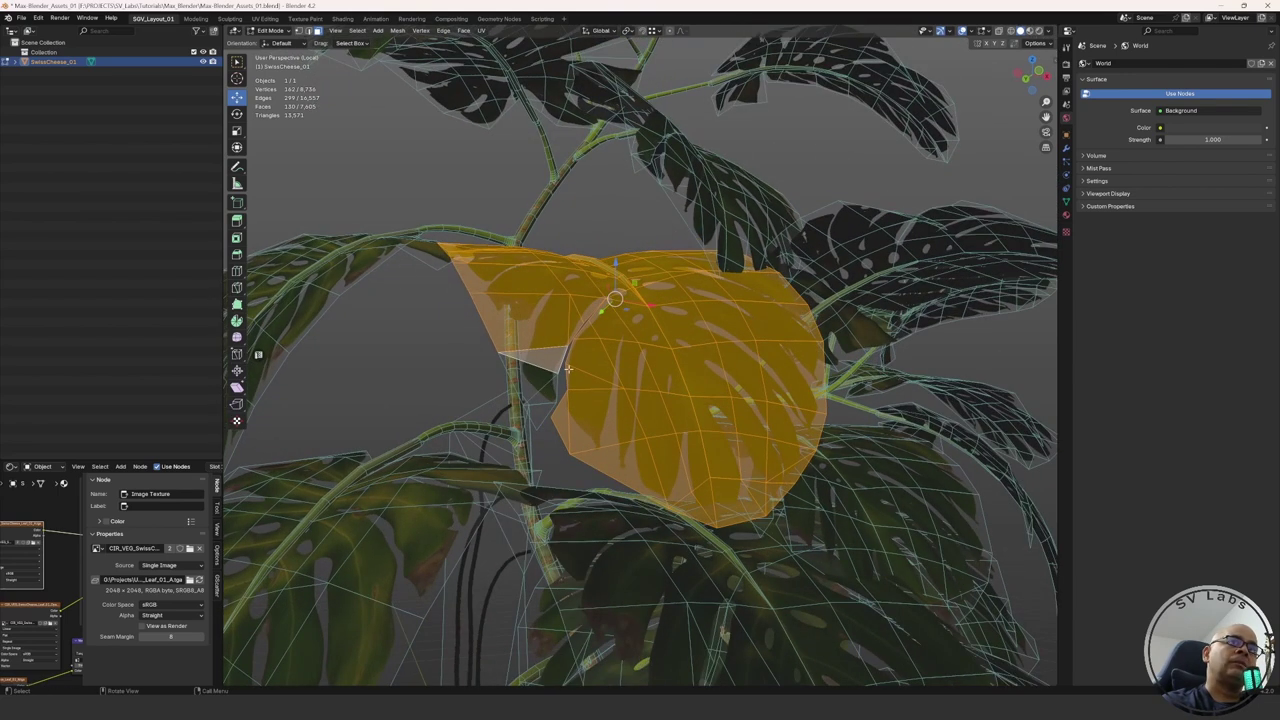
shift+click(538, 414)
middle_drag(538, 414, 627, 379)
key(ctrl+l)
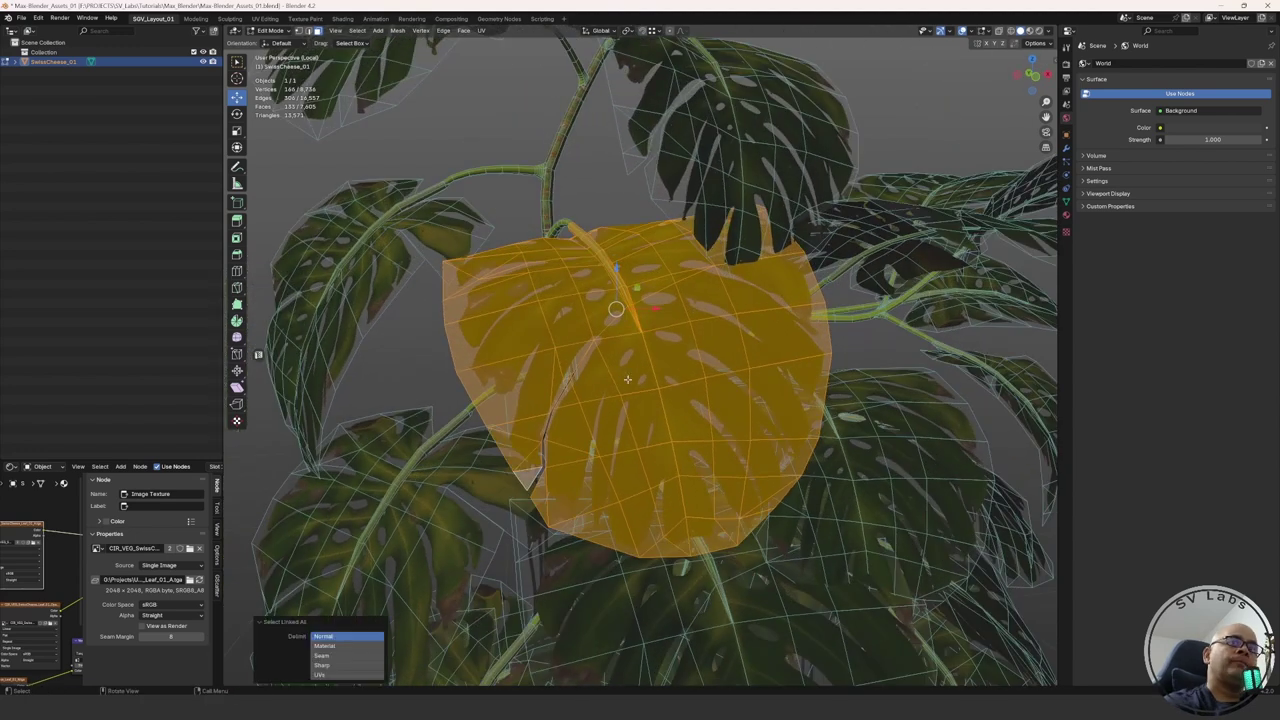
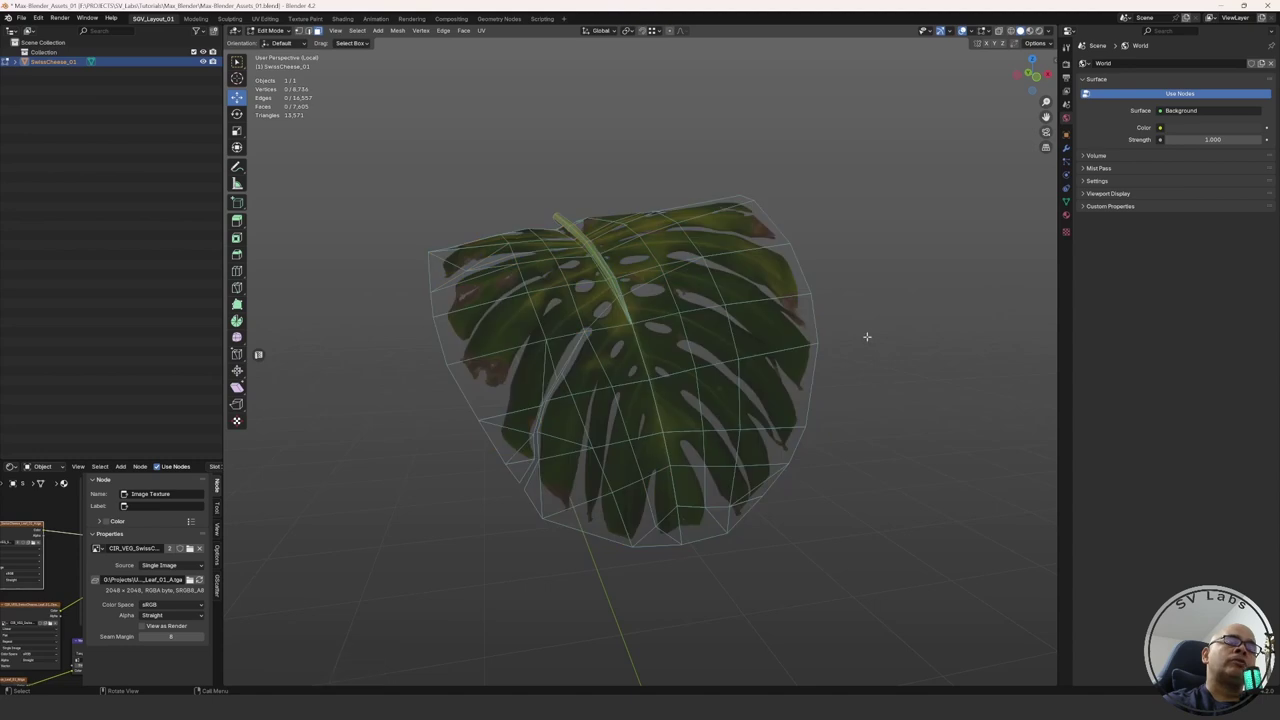
Step: Switch to vertex selection and select the interior leaf vertex beside the end of the stem along the midrib
shift+middle_drag(690, 316, 691, 335)
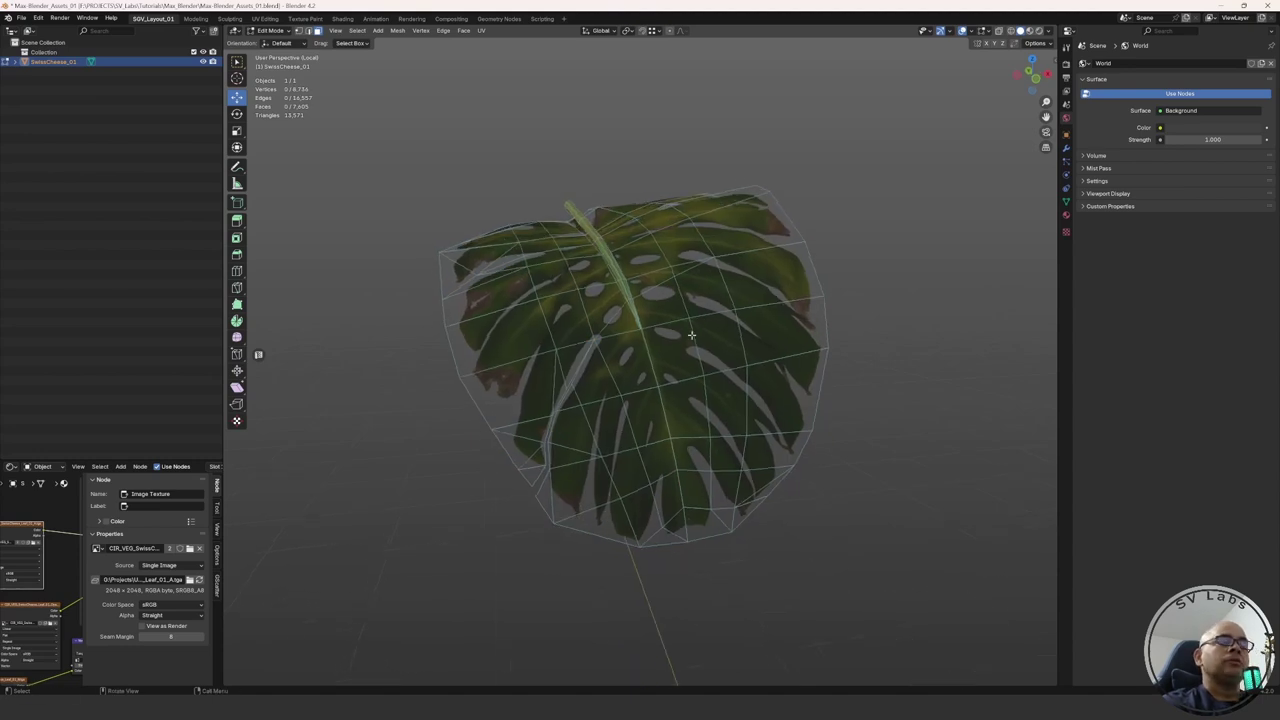
mouse_move(702, 312)
middle_down()
mouse_move(692, 317)
mouse_move(690, 301)
middle_up()
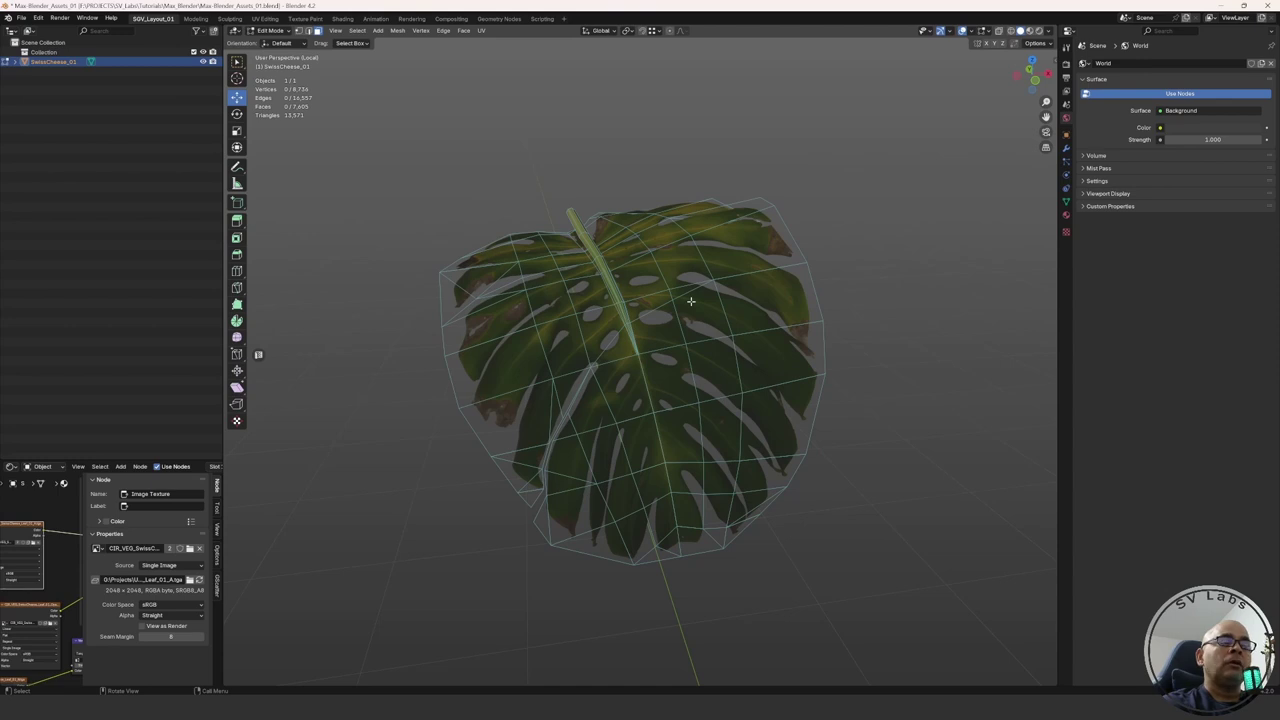
middle_drag(714, 262, 687, 317)
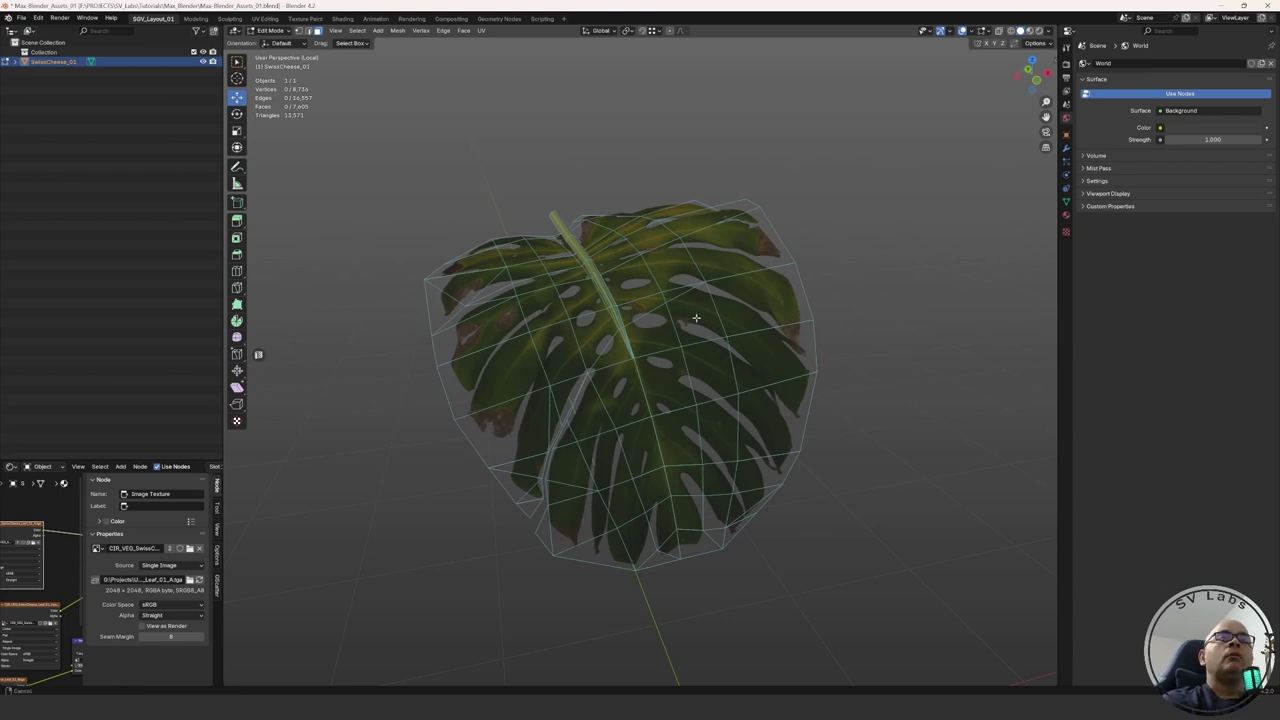
middle_drag(689, 317, 646, 297)
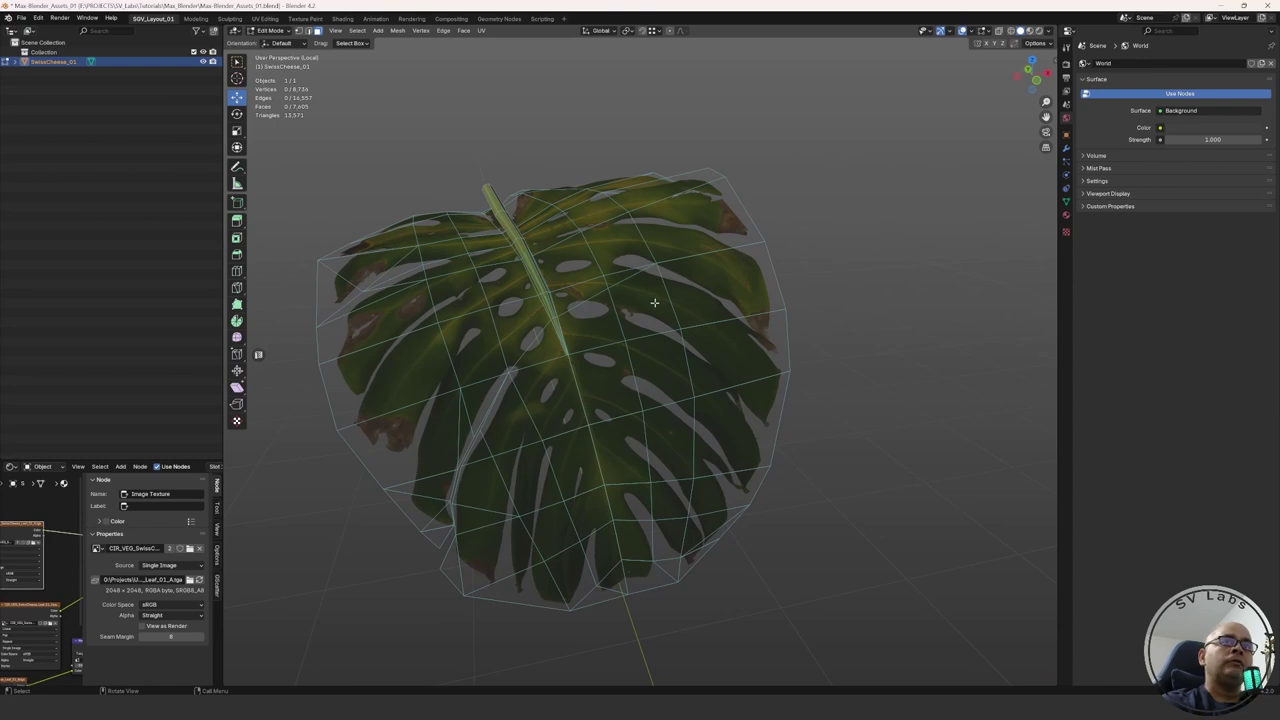
click(299, 30)
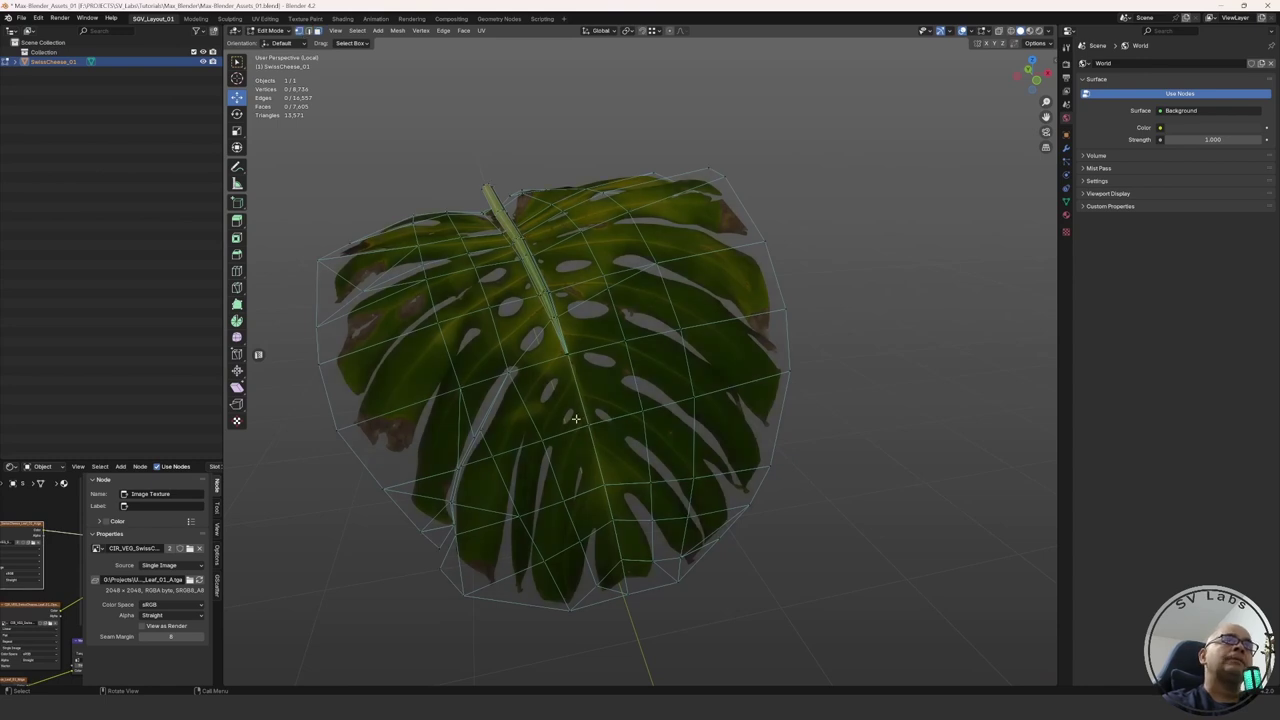
click(629, 340)
Step: Activate the Vertex Slide tool for the selected leaf vertex
scroll(646, 326, up, 1)
mouse_move(646, 326)
middle_down()
mouse_move(634, 325)
mouse_move(648, 336)
middle_up()
mouse_move(612, 352)
mouse_down()
mouse_move(570, 329)
mouse_move(612, 384)
mouse_move(570, 356)
mouse_move(646, 330)
mouse_move(586, 366)
mouse_move(608, 336)
mouse_move(617, 345)
mouse_up()
middle_drag(646, 332, 640, 384)
mouse_move(630, 370)
mouse_down()
mouse_move(597, 310)
mouse_move(628, 382)
mouse_move(605, 370)
mouse_move(517, 214)
mouse_move(623, 394)
mouse_move(483, 191)
mouse_move(627, 364)
mouse_up()
mouse_move(645, 318)
middle_down()
mouse_move(580, 272)
mouse_move(600, 300)
mouse_move(634, 308)
middle_up()
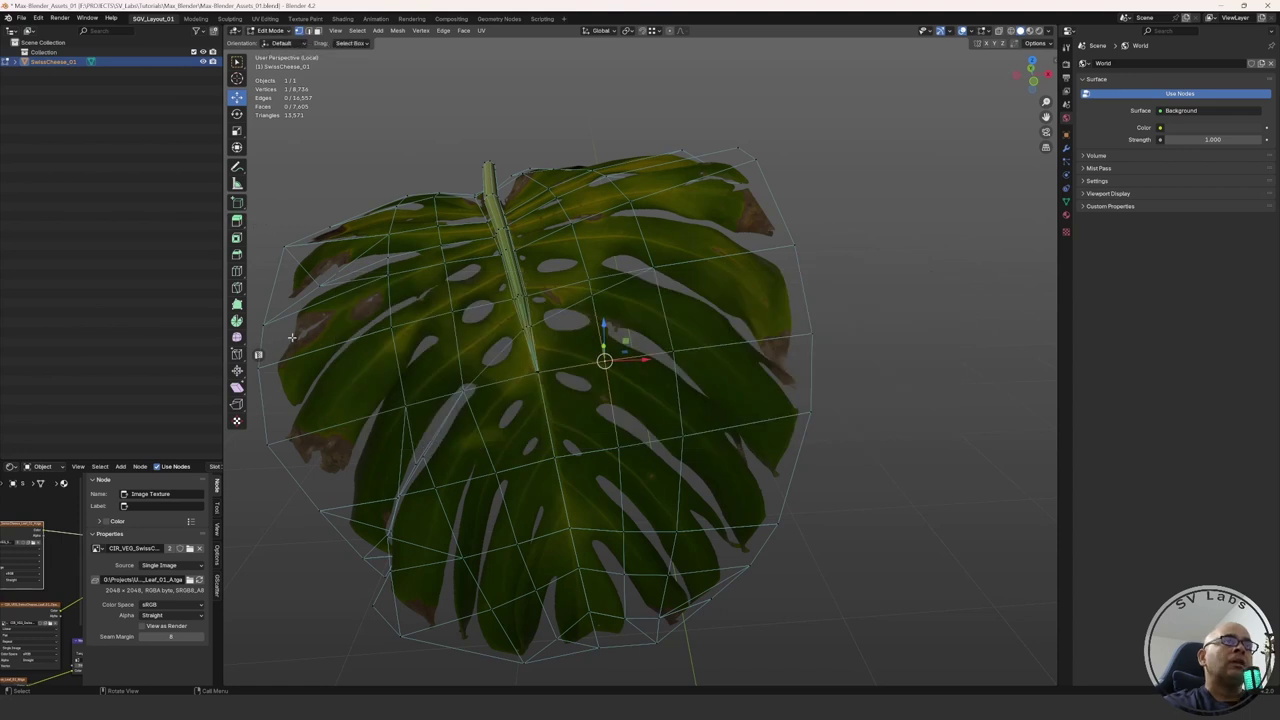
click(239, 358)
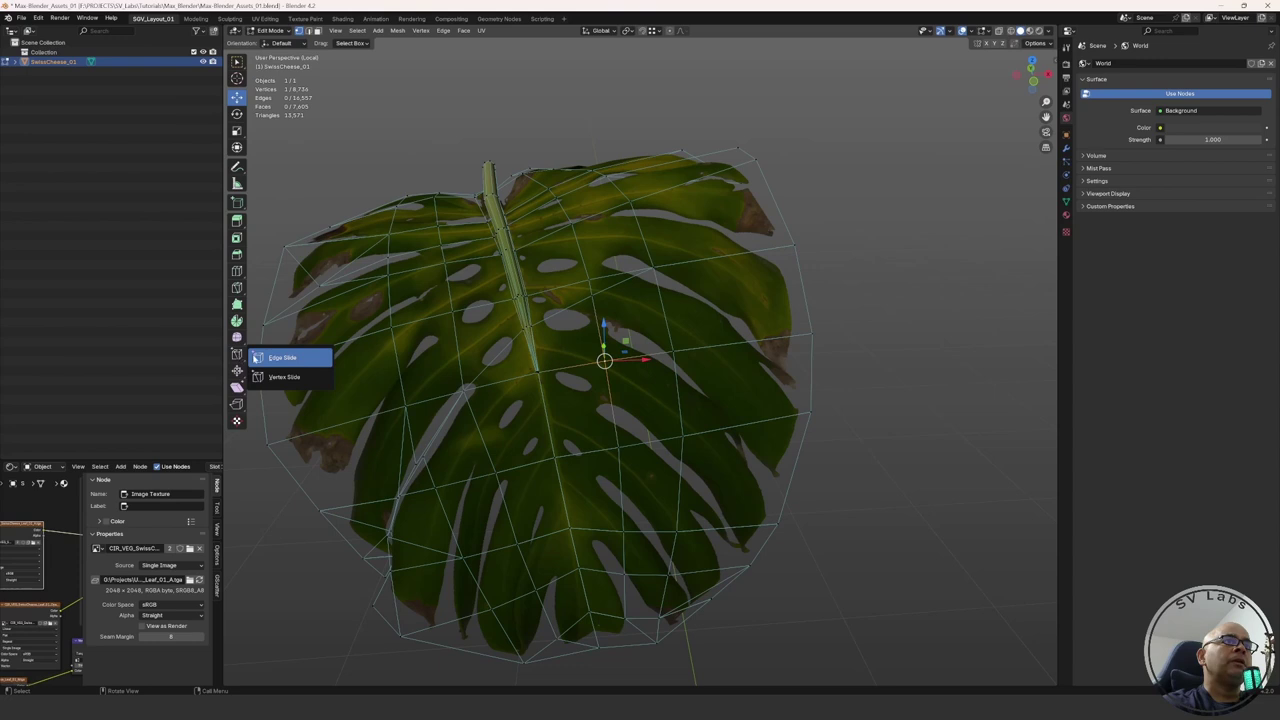
click(258, 357)
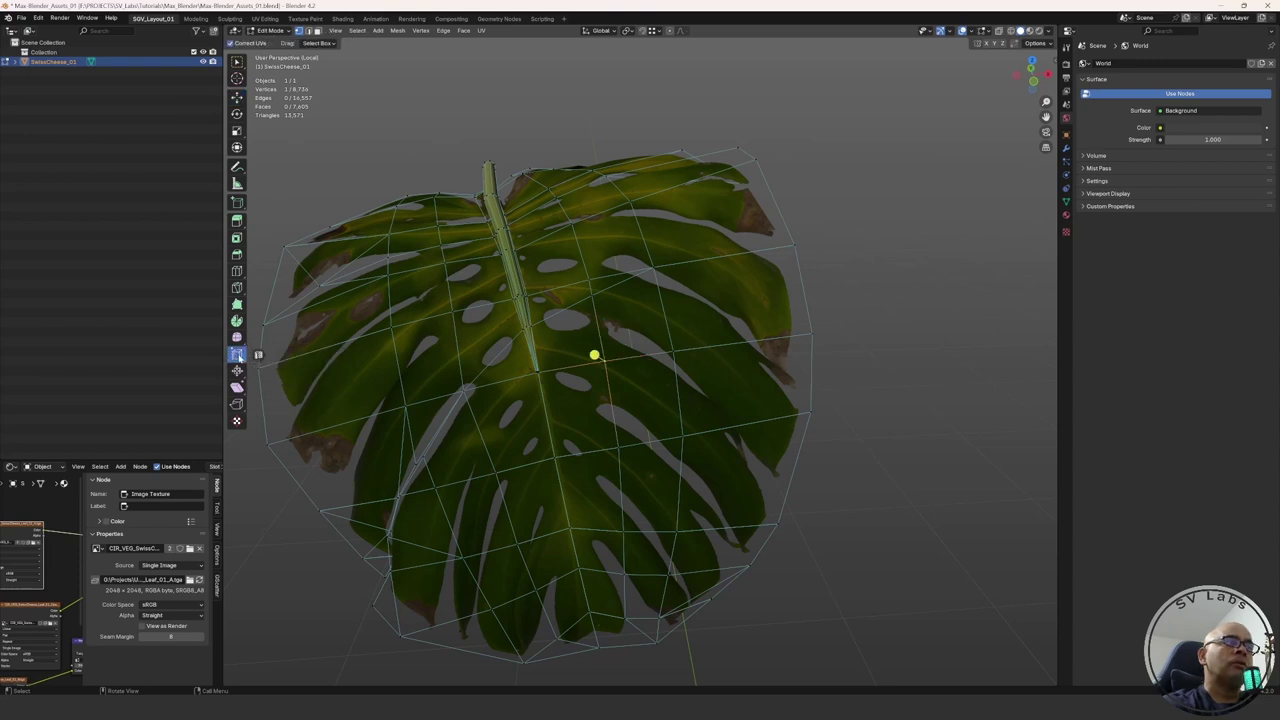
click(239, 358)
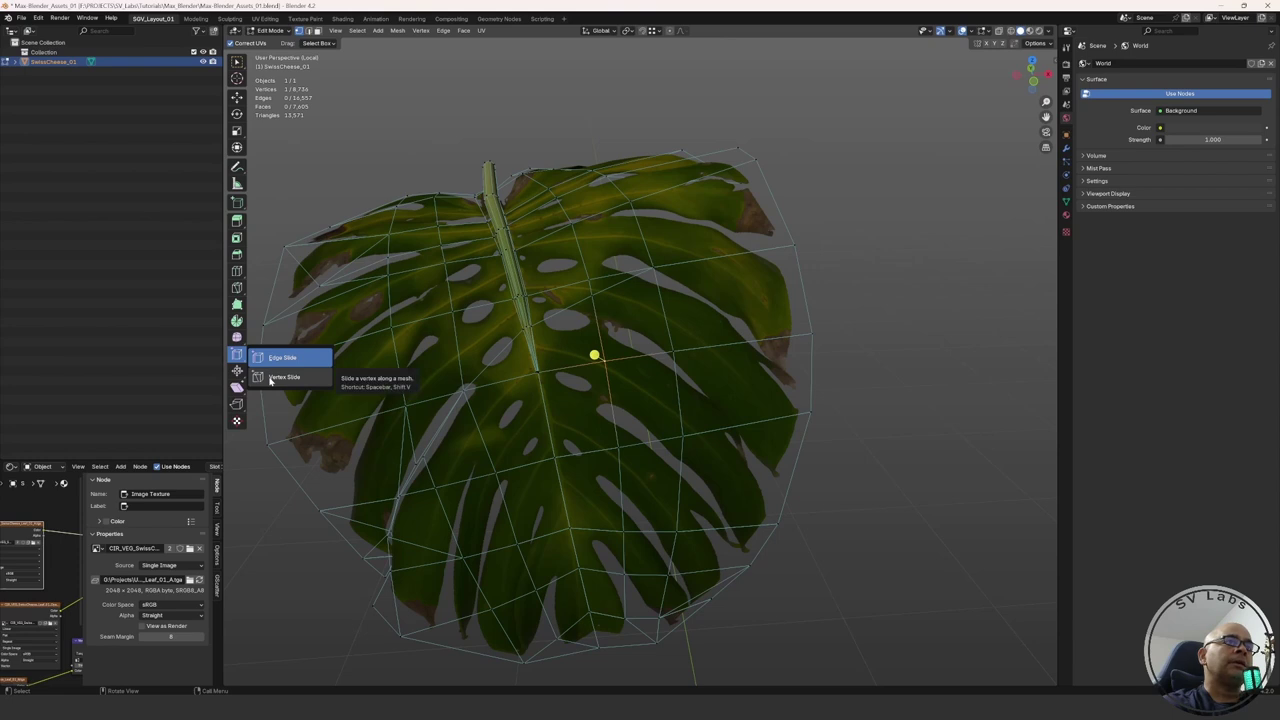
click(272, 377)
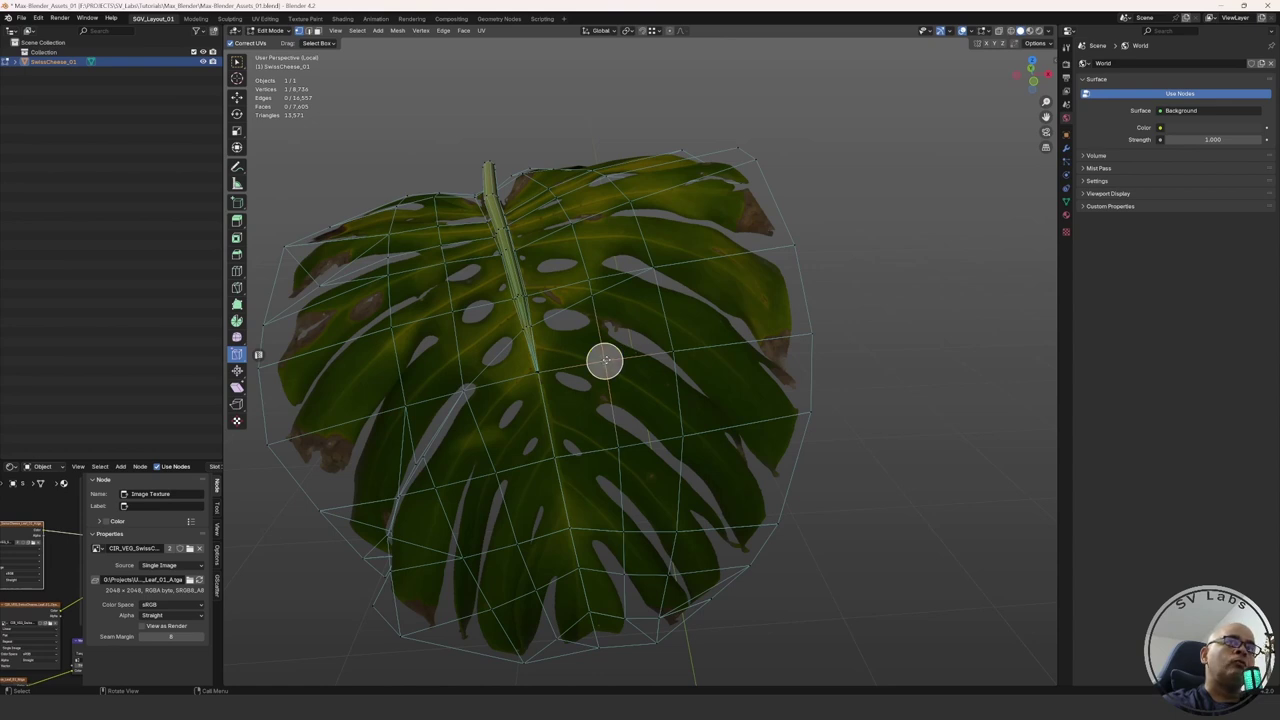
Step: Try to slide the selected vertex along its adjoining edges with the Vertex Slide tool
mouse_move(605, 360)
mouse_down()
mouse_move(606, 318)
mouse_move(565, 368)
mouse_move(632, 357)
mouse_move(595, 363)
mouse_up()
key(ctrl+z)
scroll(631, 349, up, 1)
middle_drag(614, 331, 610, 374)
key(shift+v)
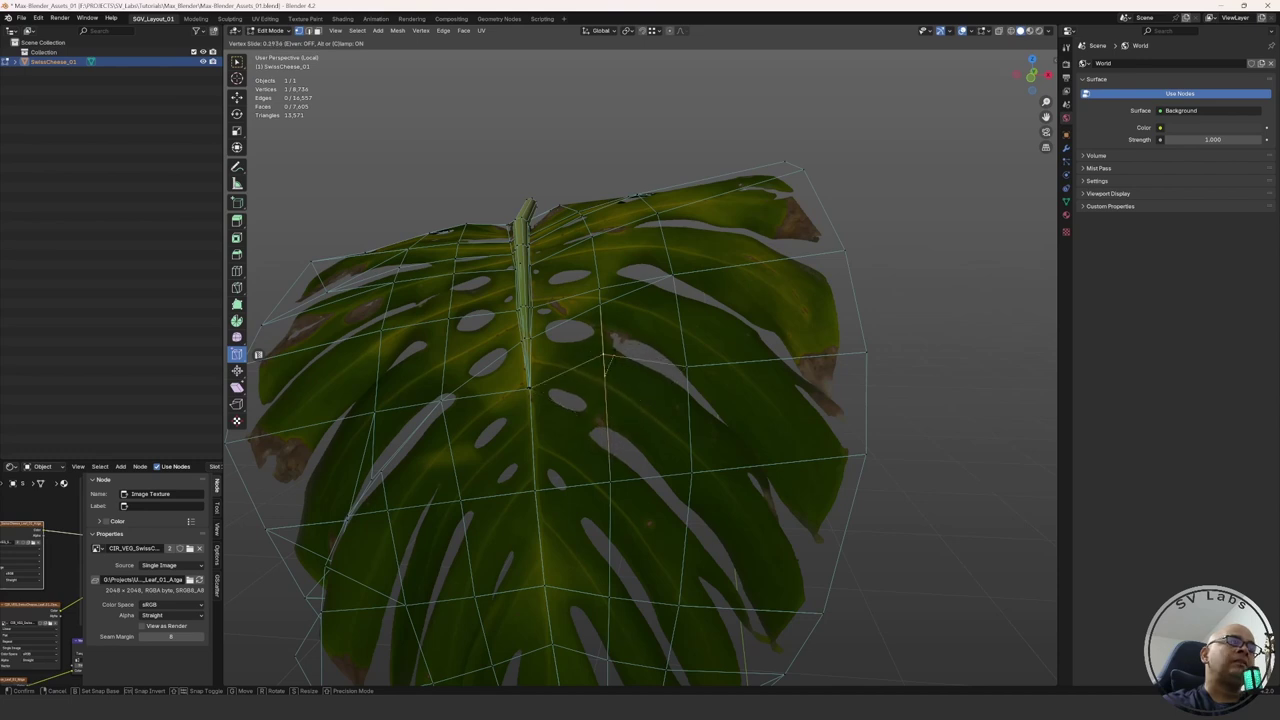
click(622, 348)
middle_drag(620, 370, 556, 326)
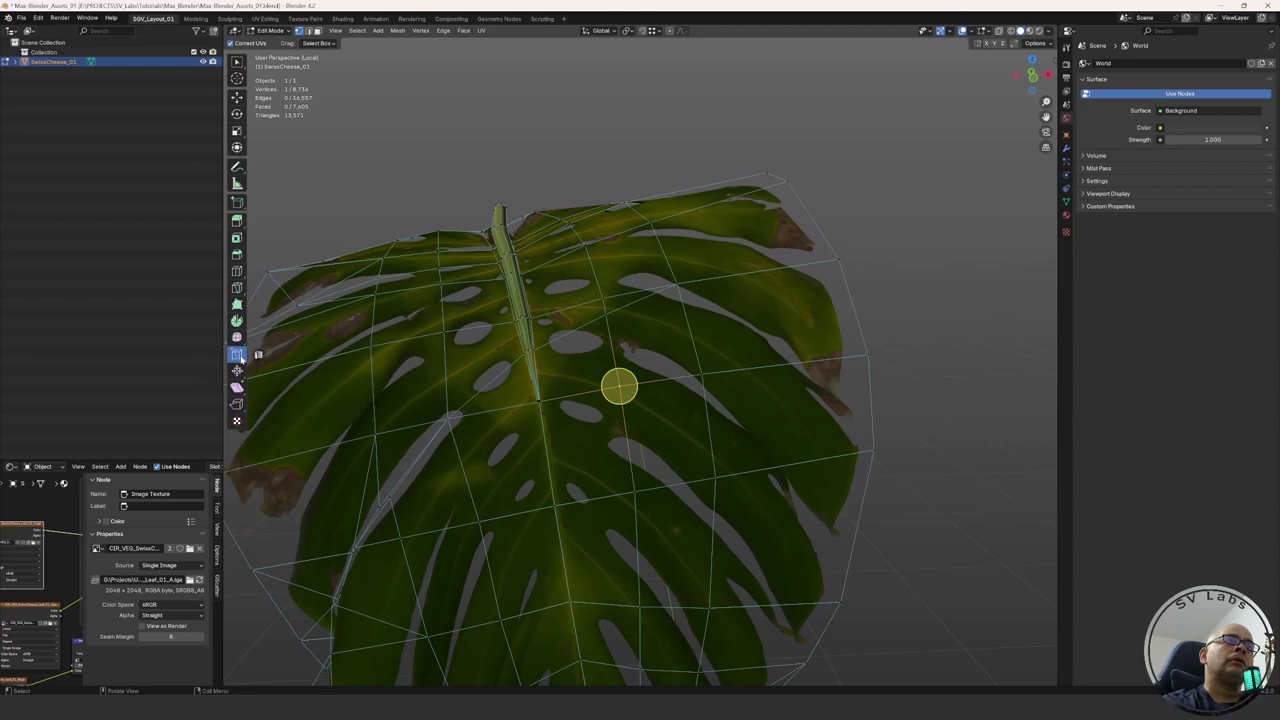
Step: Clear the selection, reselect the same vertex beside the midrib and change the active tool to Select Box
click(237, 355)
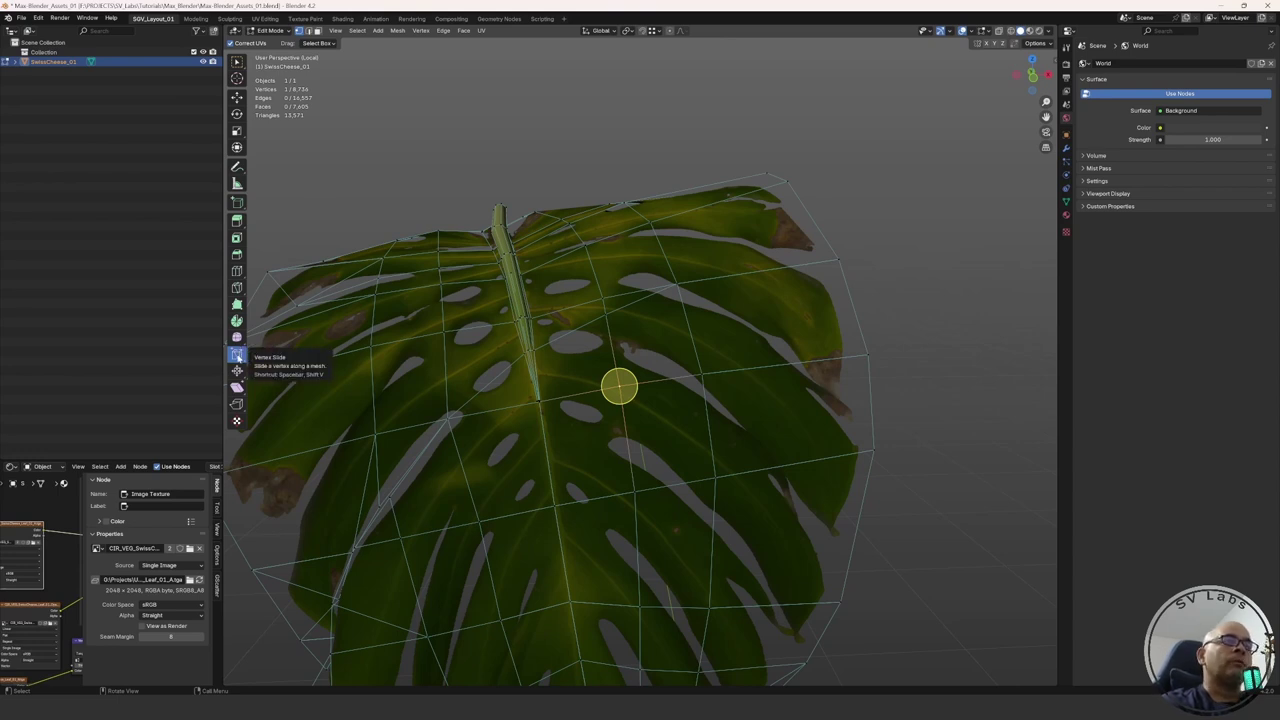
middle_drag(634, 376, 666, 370)
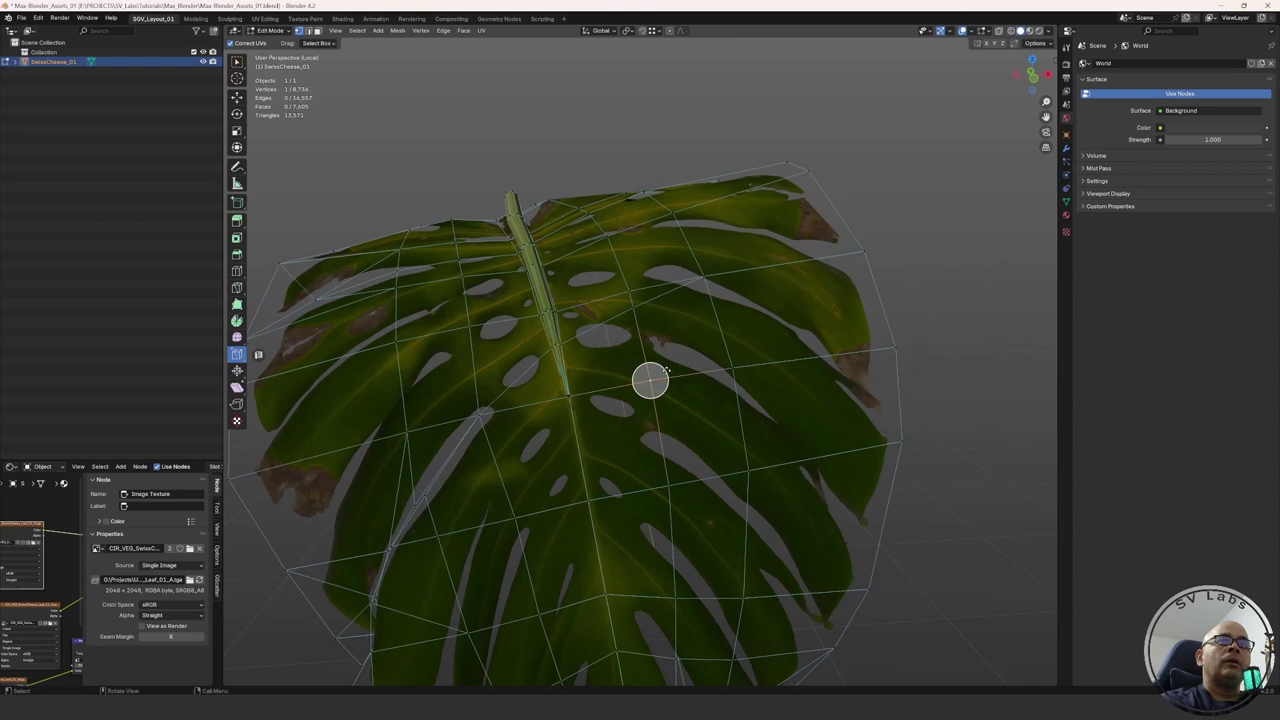
right_click(666, 370)
click(622, 166)
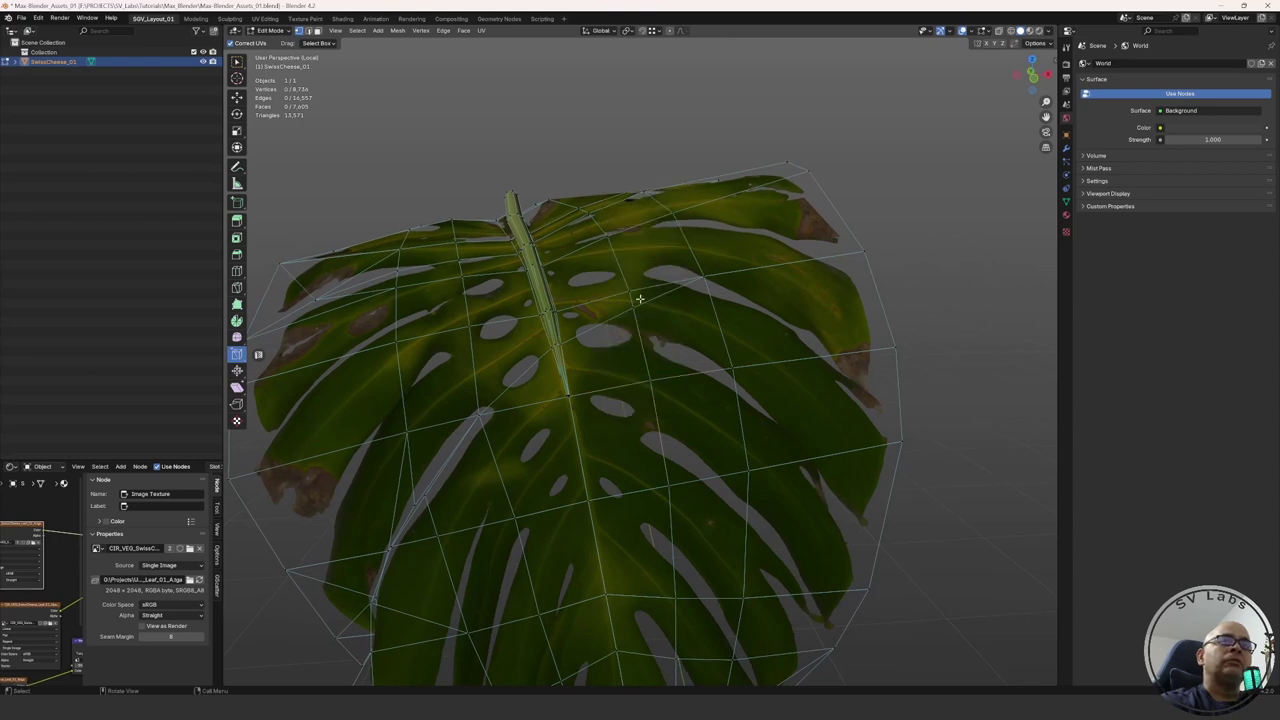
click(649, 375)
key(shift+space)
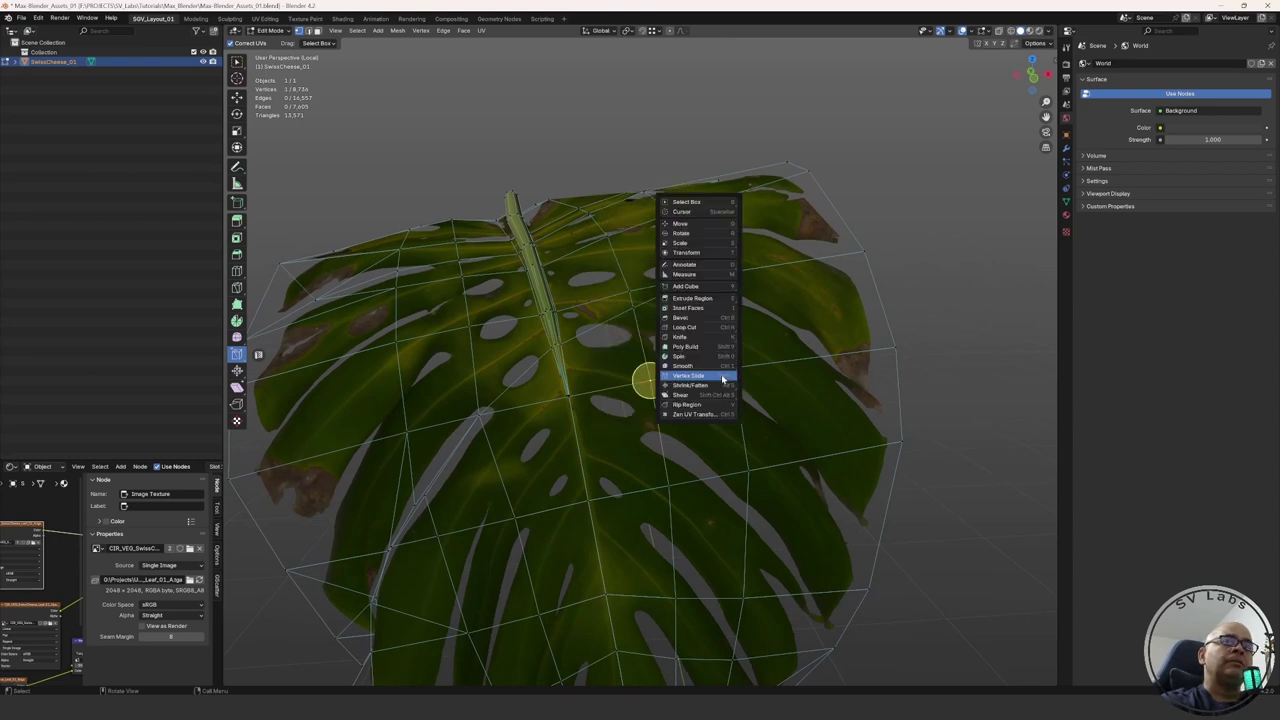
click(688, 202)
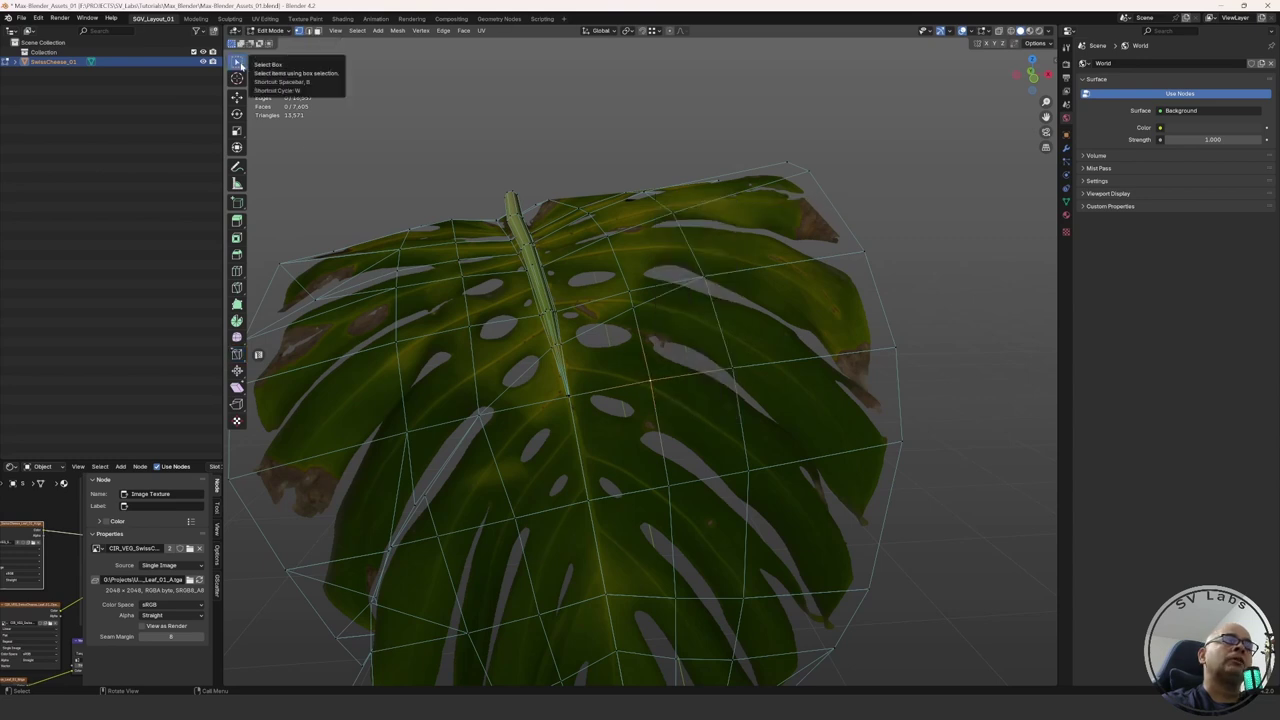
Step: Try to slide the selected vertex along its connected edges directly, keeping Select Box as the active tool
shift+middle_drag(617, 198, 631, 200)
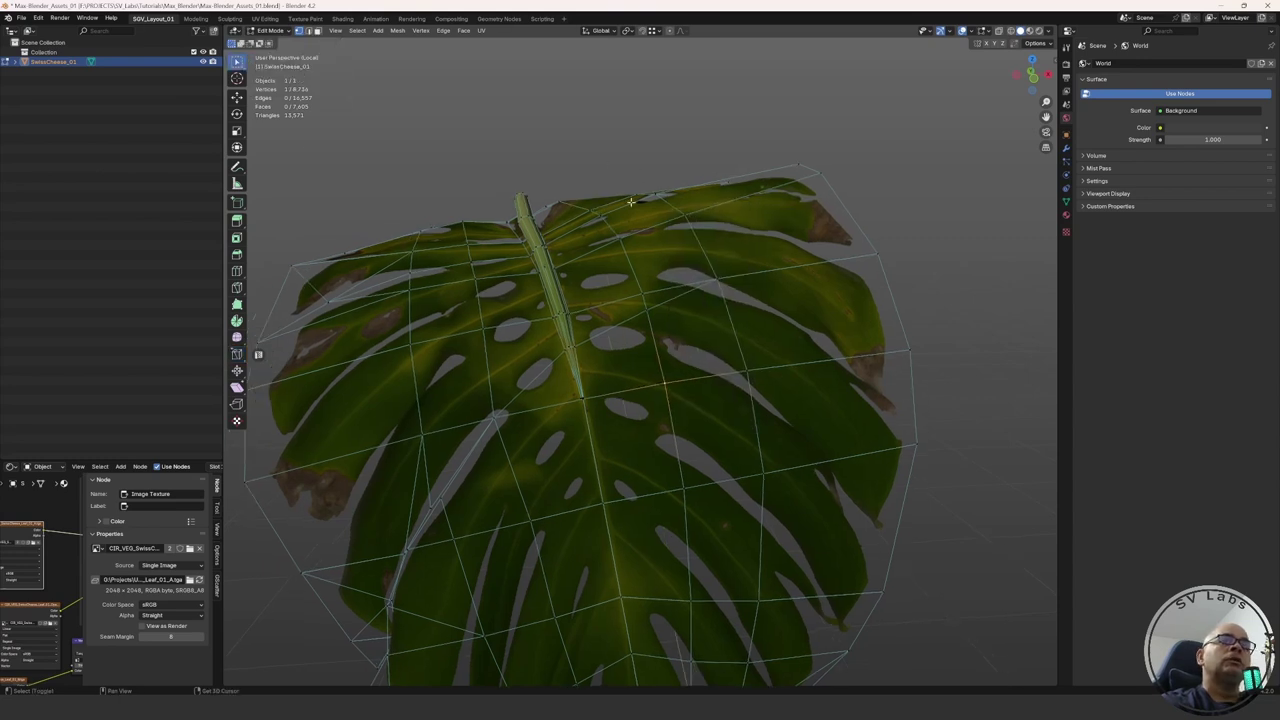
middle_drag(667, 383, 662, 339)
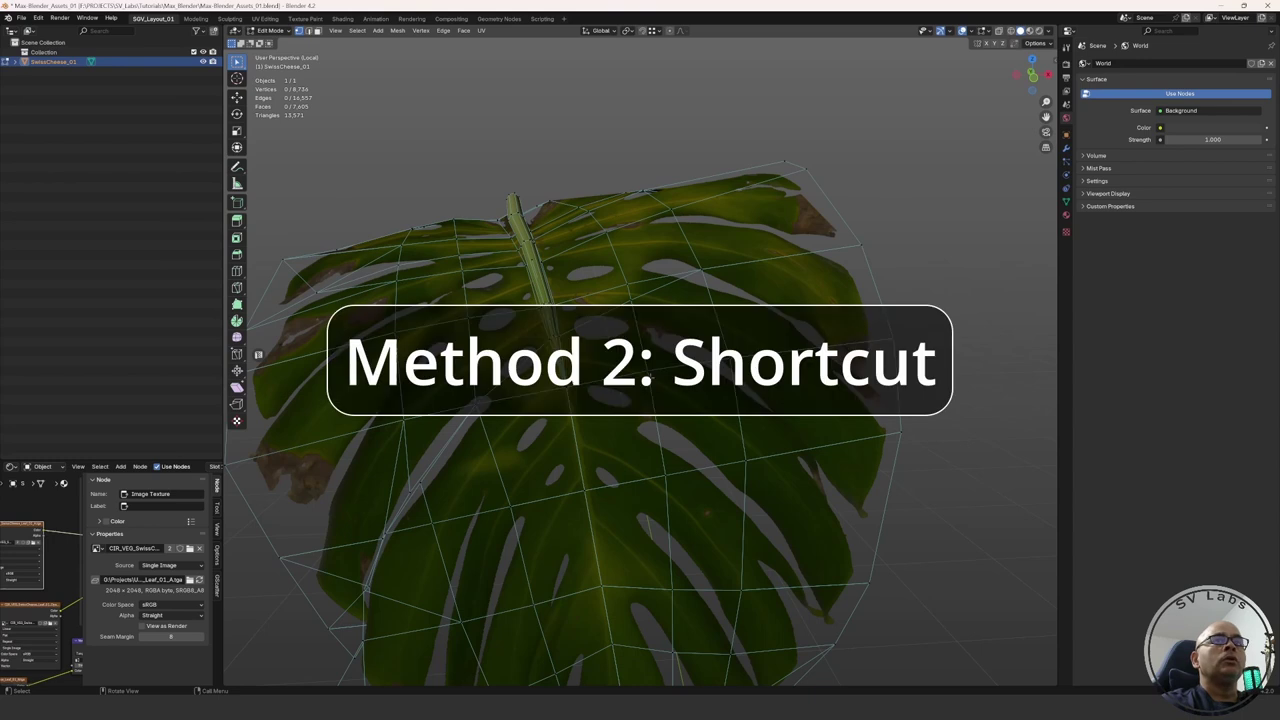
middle_drag(648, 372, 644, 361)
click(644, 361)
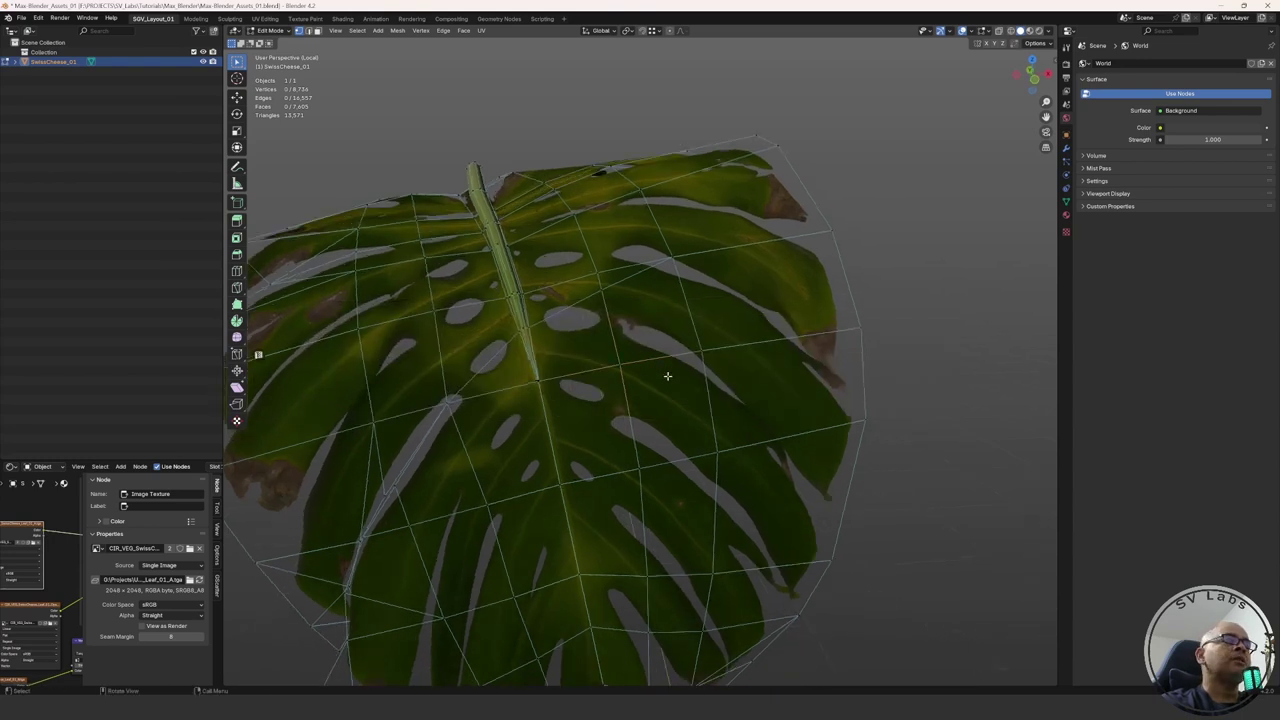
key(g)
key(g)
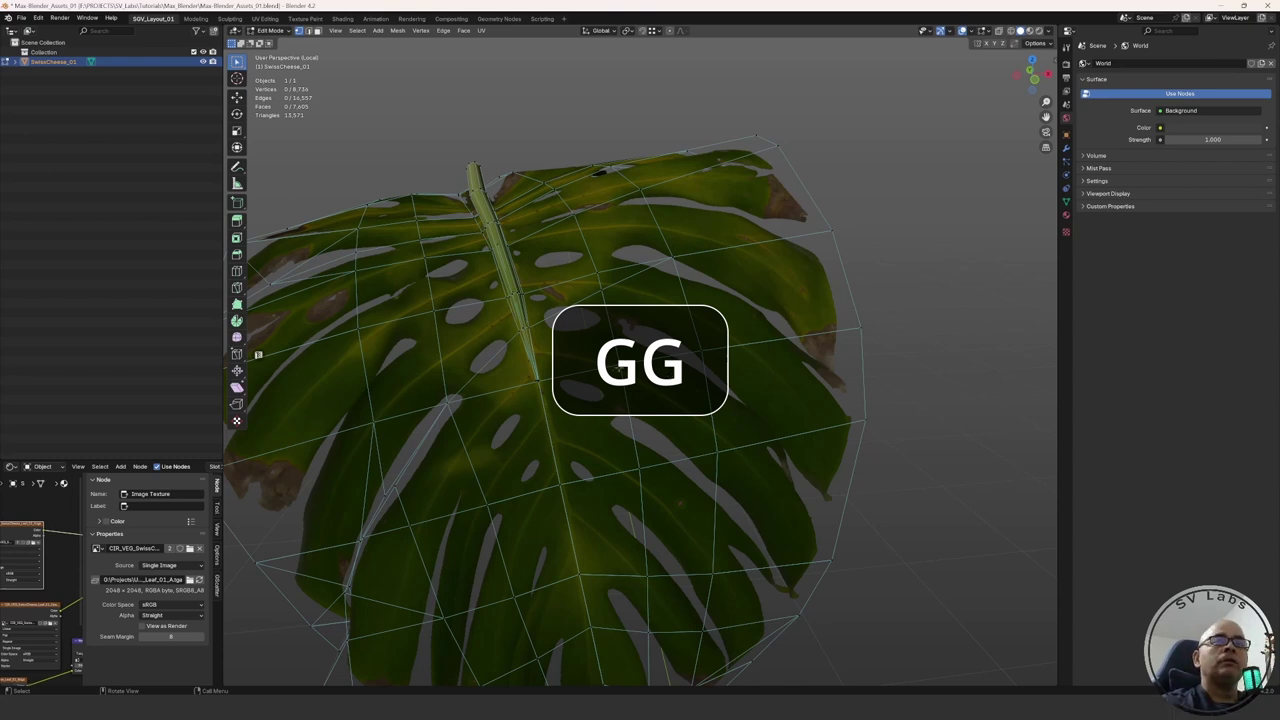
mouse_move(639, 366)
middle_down()
mouse_move(648, 382)
mouse_move(628, 368)
middle_up()
shift+click(631, 373)
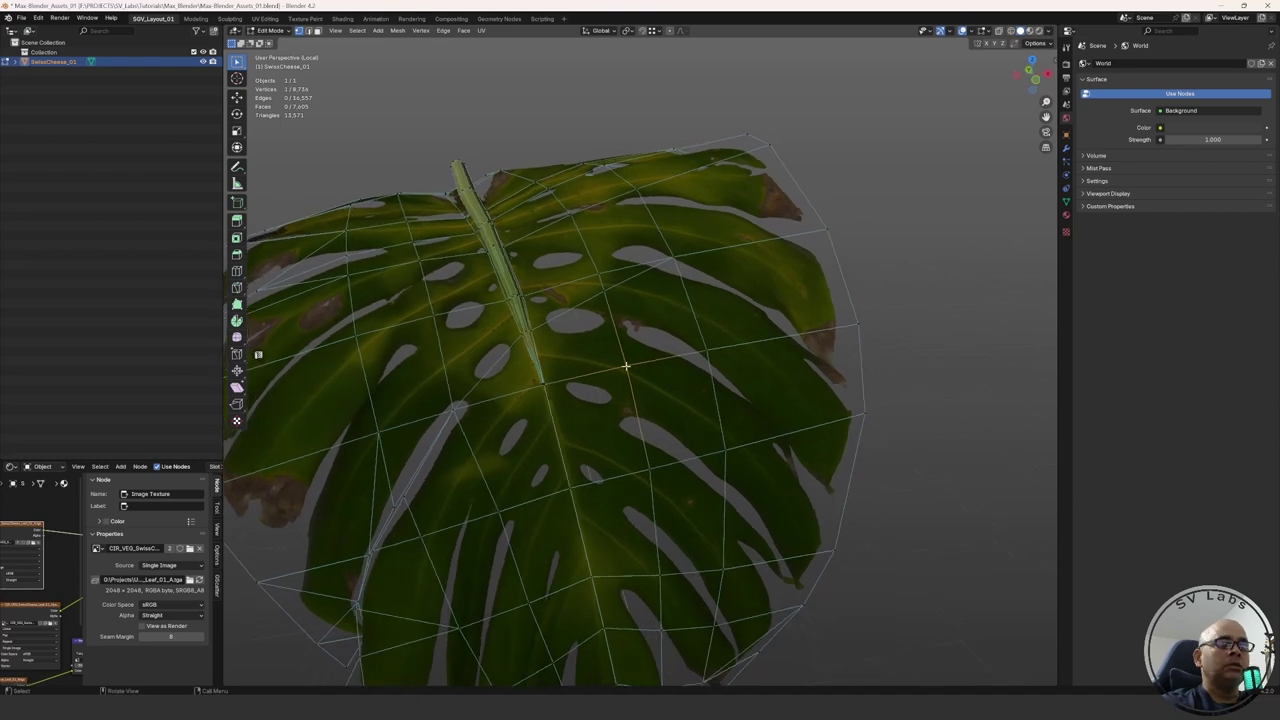
key(g)
key(g)
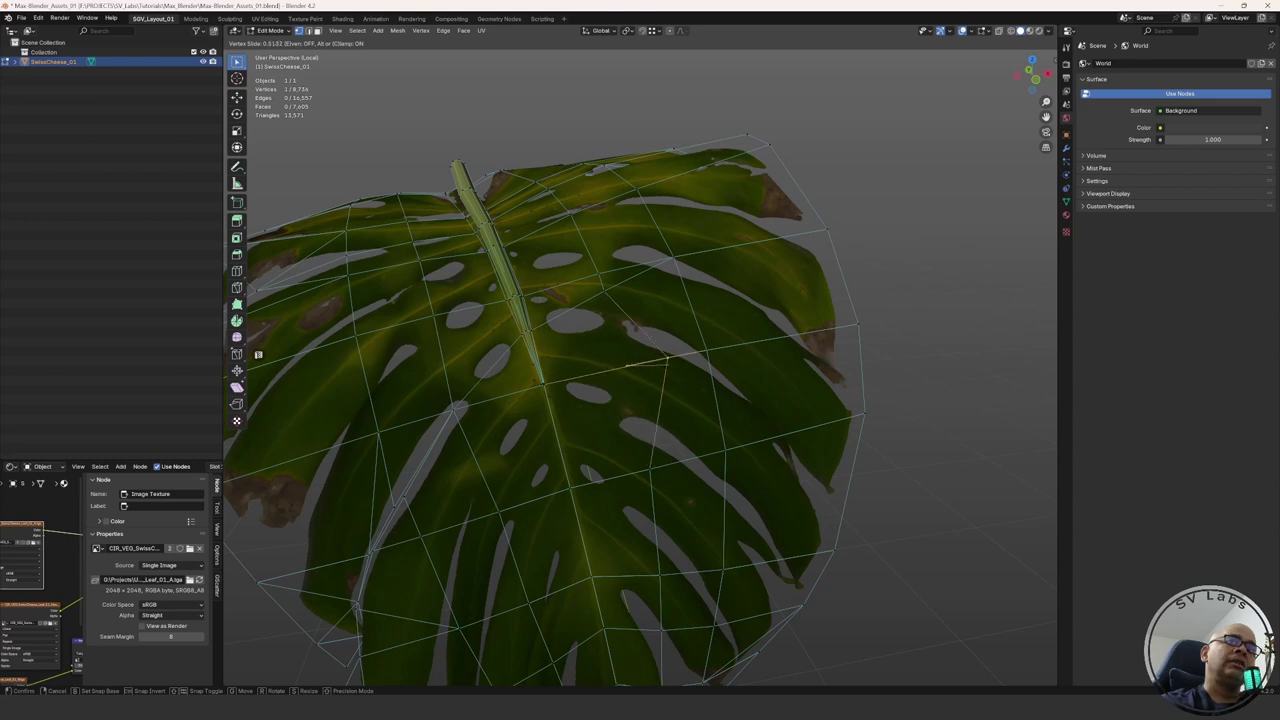
click(647, 377)
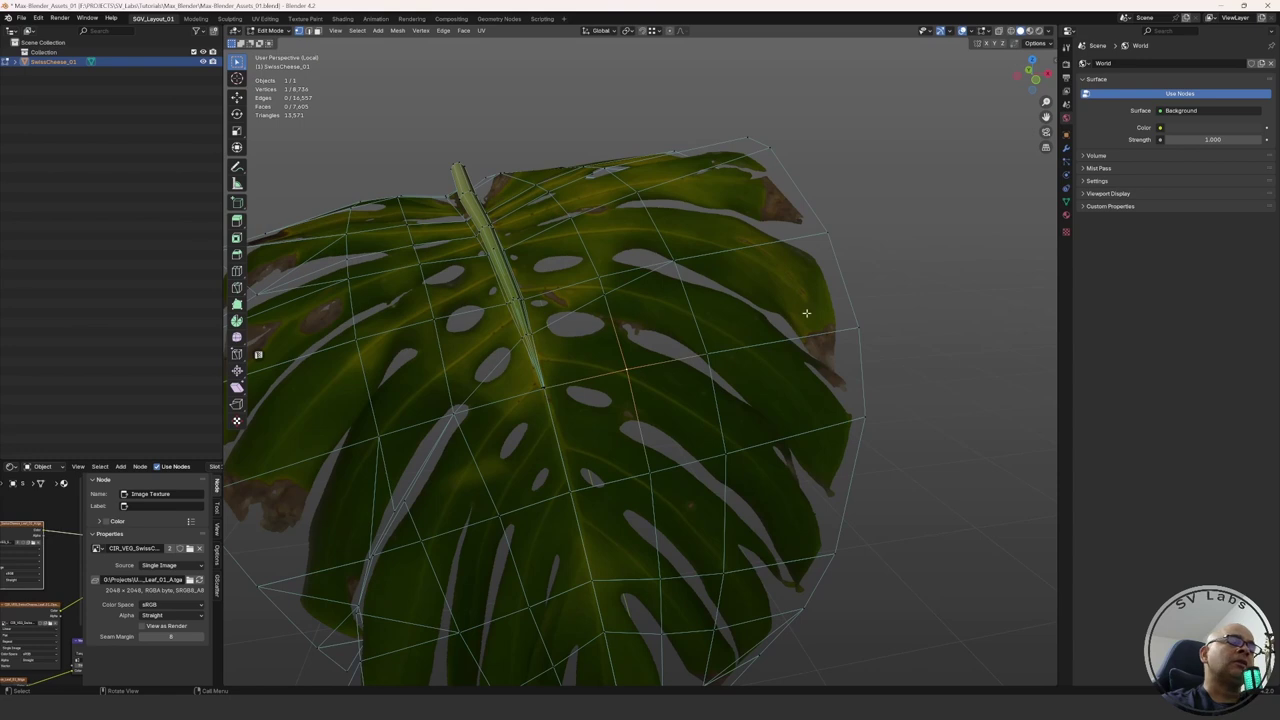
Step: Try to slide the vertex away from the midrib along the crossing edge with the Vertex Slide command
middle_drag(694, 343, 683, 347)
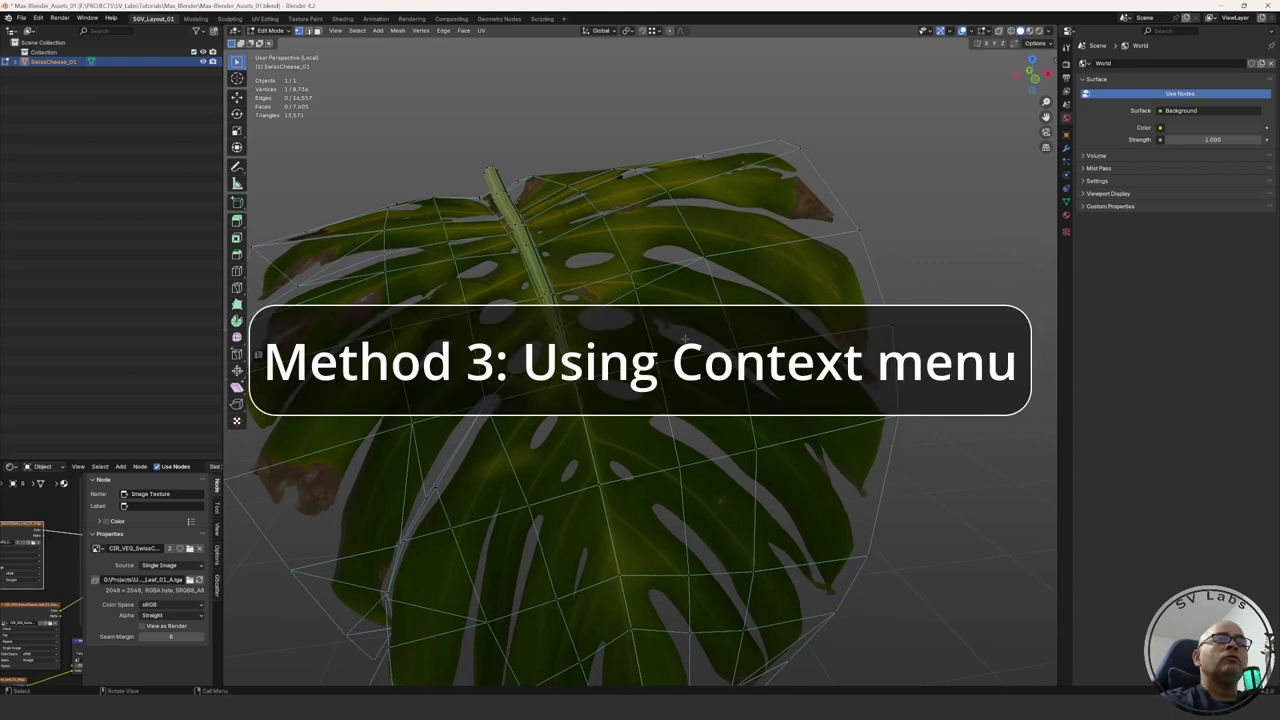
middle_drag(686, 338, 690, 343)
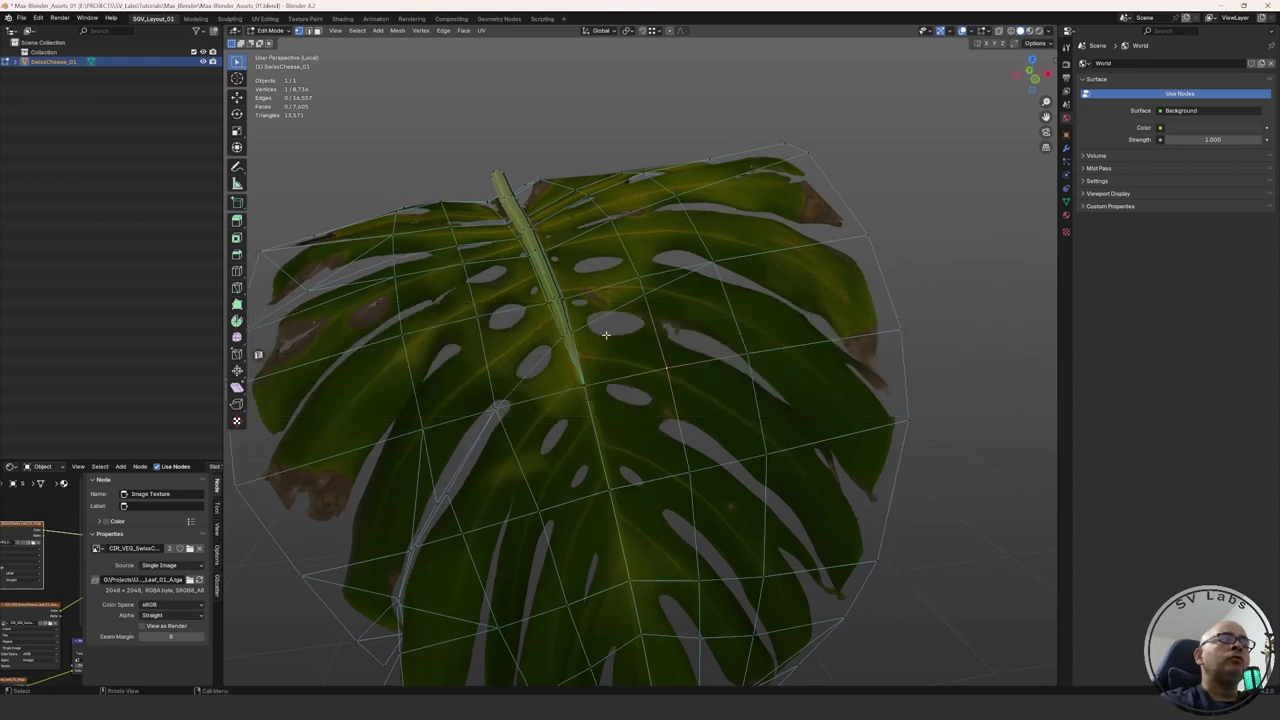
middle_drag(711, 392, 693, 366)
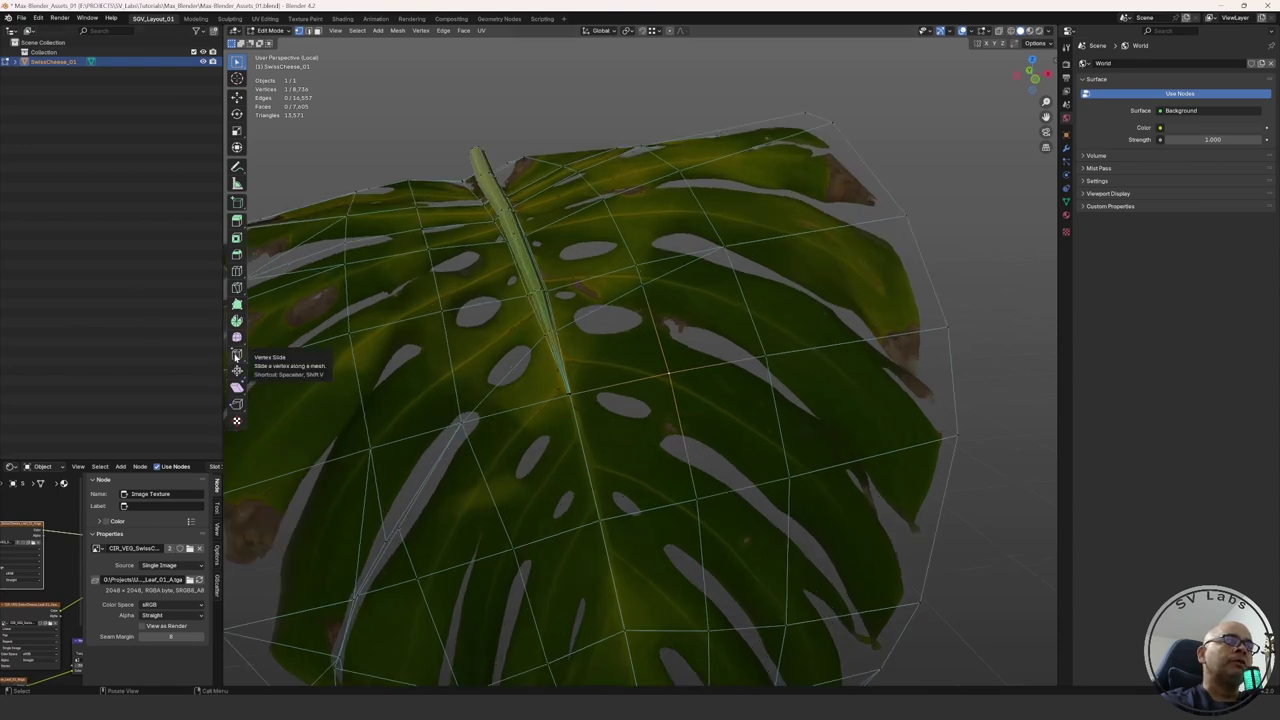
shift+middle_drag(642, 374, 649, 374)
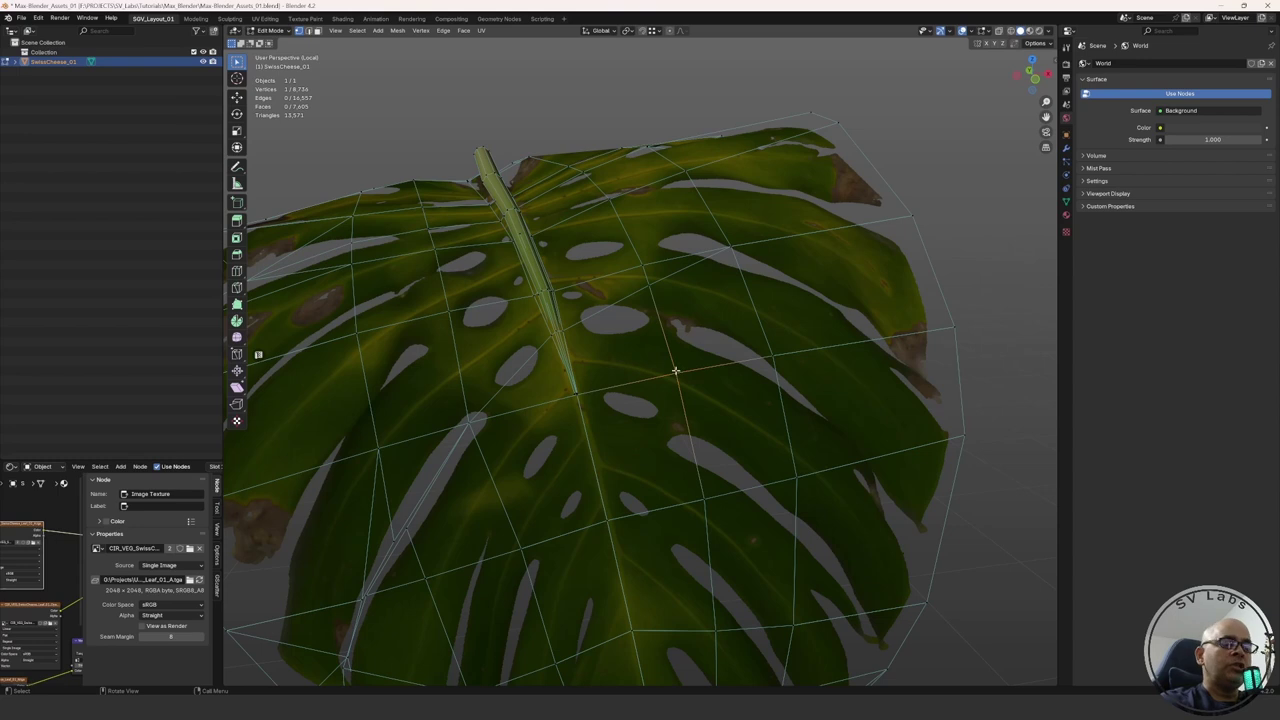
key(shift+v)
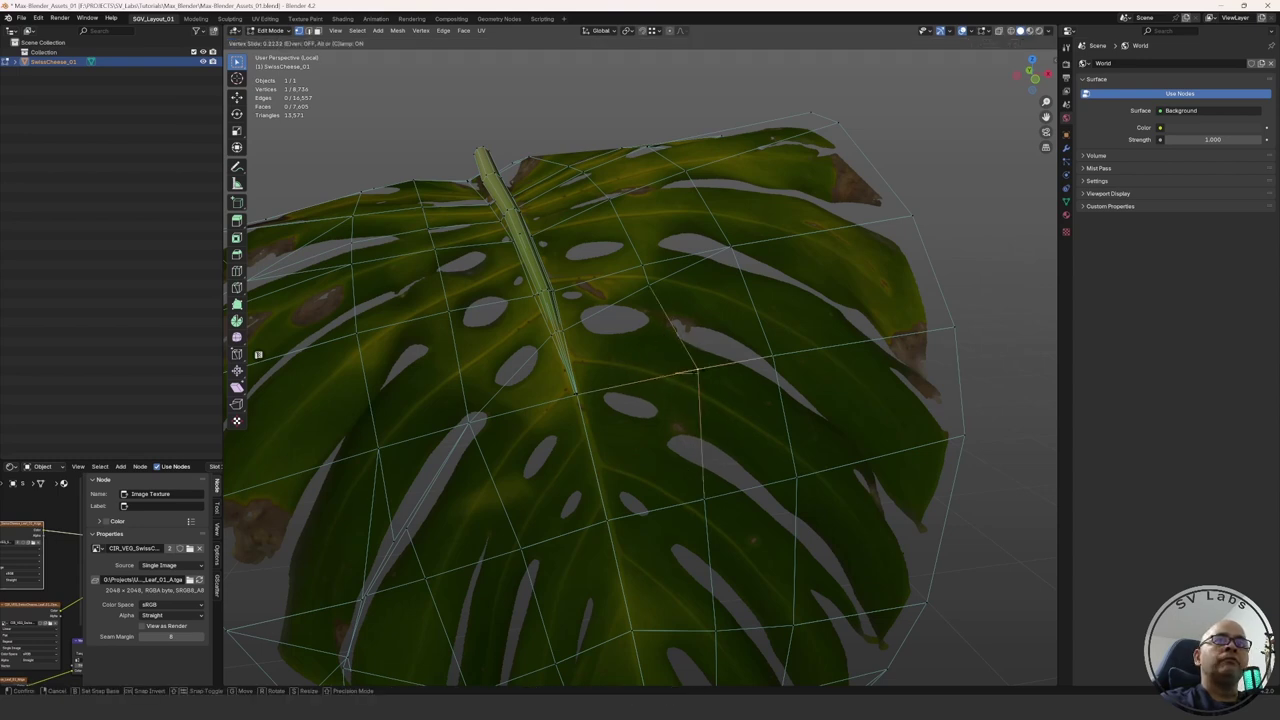
click(697, 369)
key(ctrl+z)
Step: Apply a minimal Vertex Slide to the selected vertex and turn off Correct UVs in the operation's options
shift+middle_drag(668, 362, 683, 358)
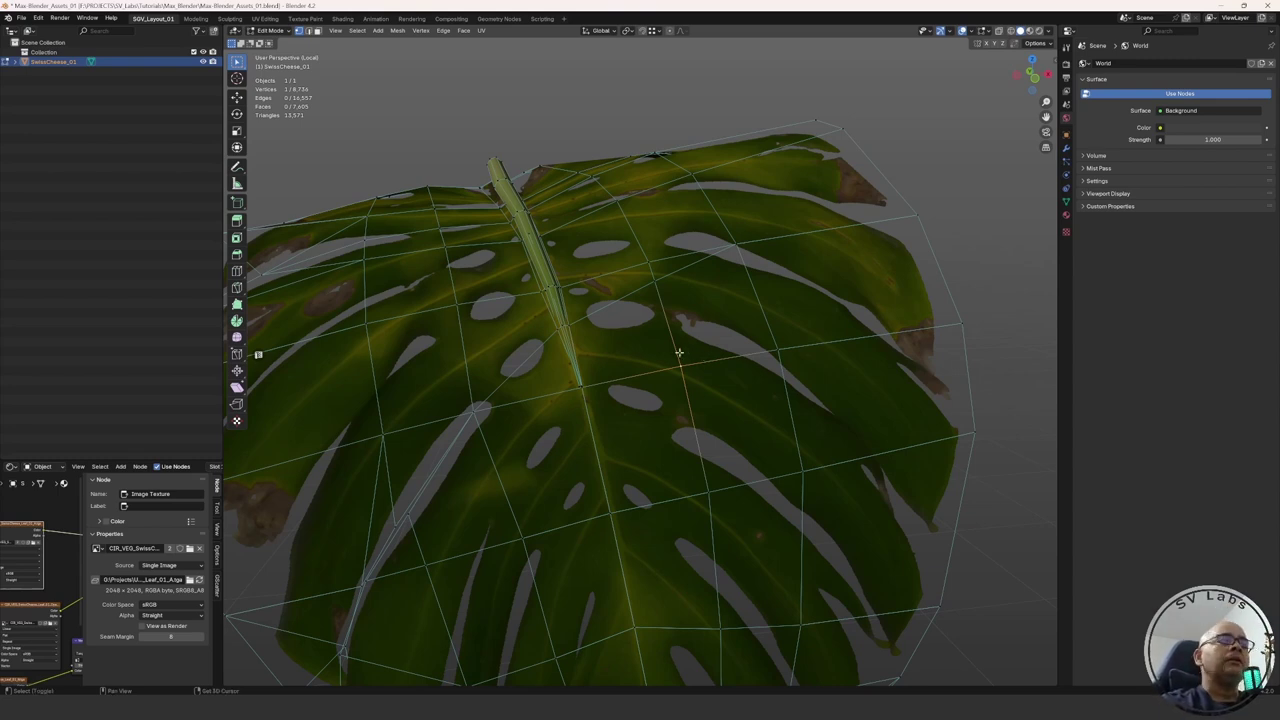
shift+middle_drag(677, 349, 689, 359)
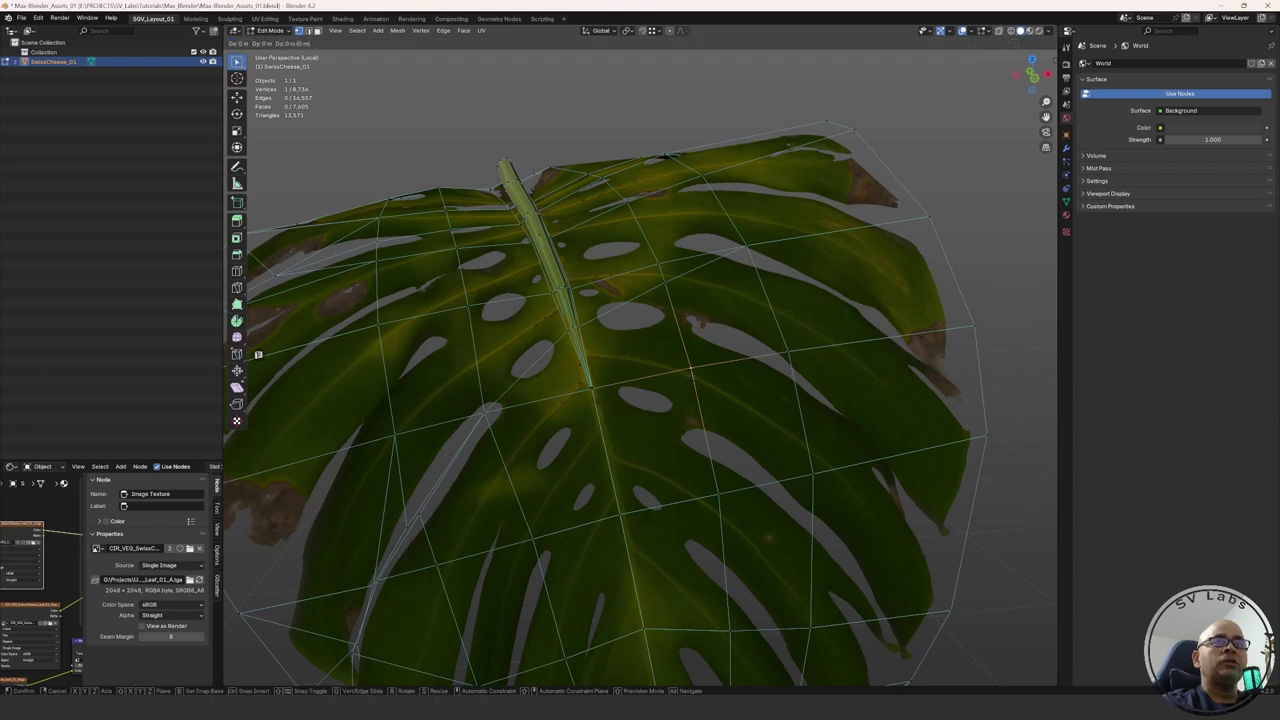
key(shift+v)
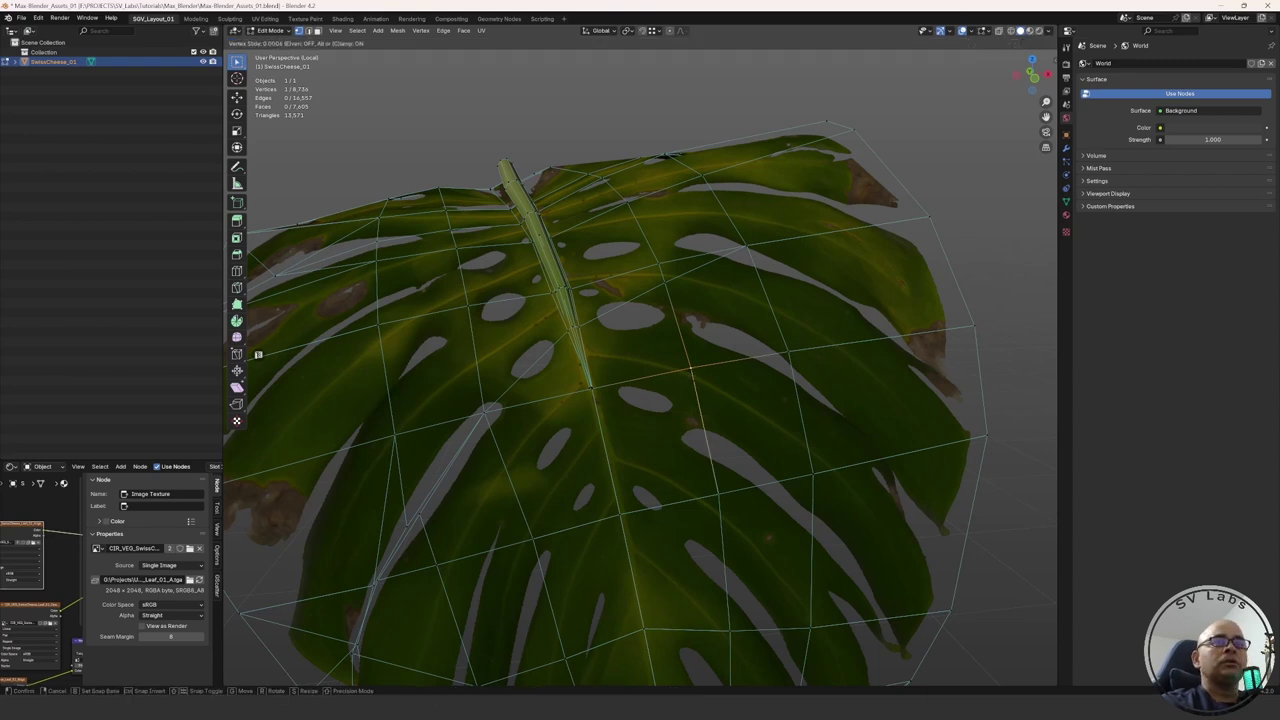
click(691, 374)
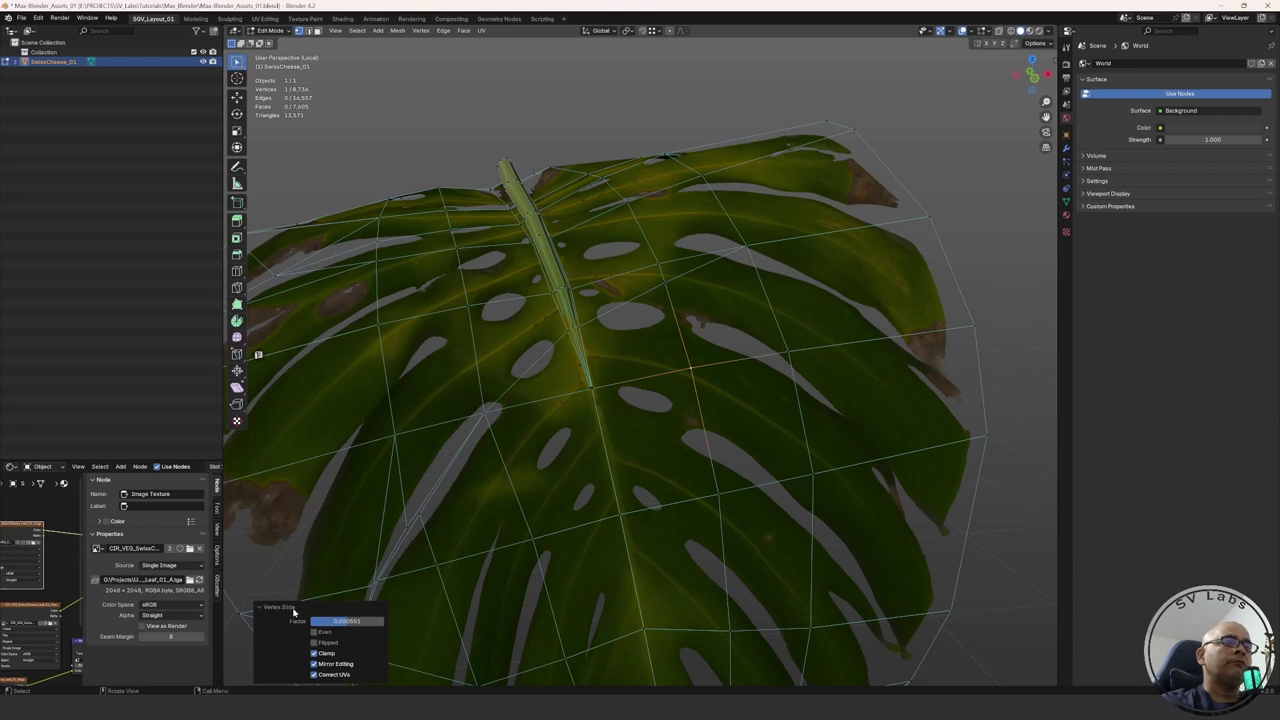
click(336, 678)
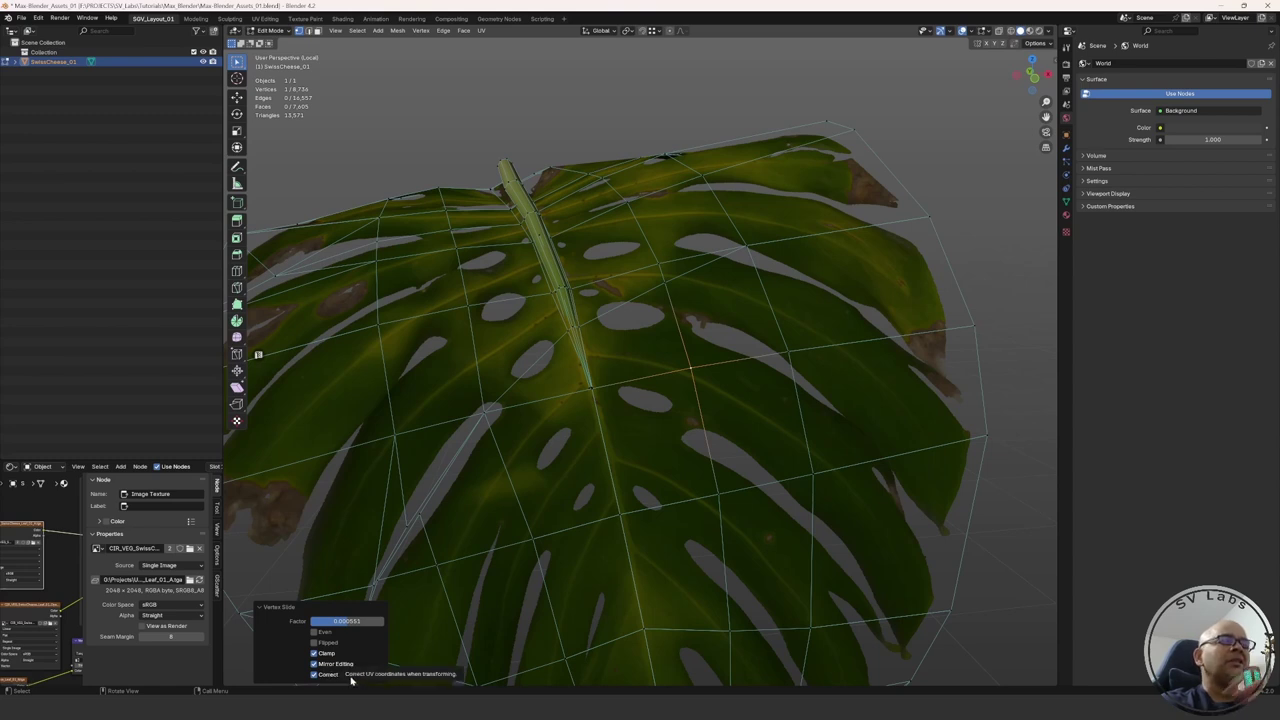
click(315, 676)
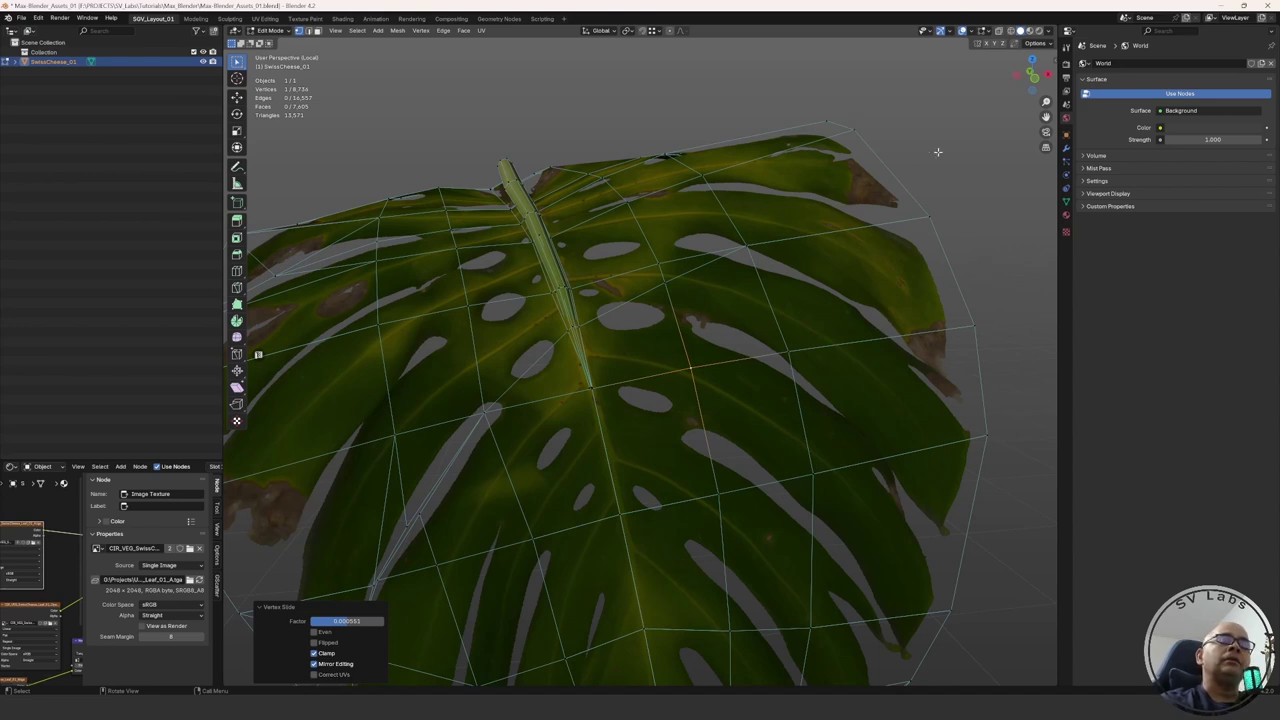
Step: Try to slide the selected vertex down its lengthwise edge towards the leaf tip with Correct UVs off
key(alt+a)
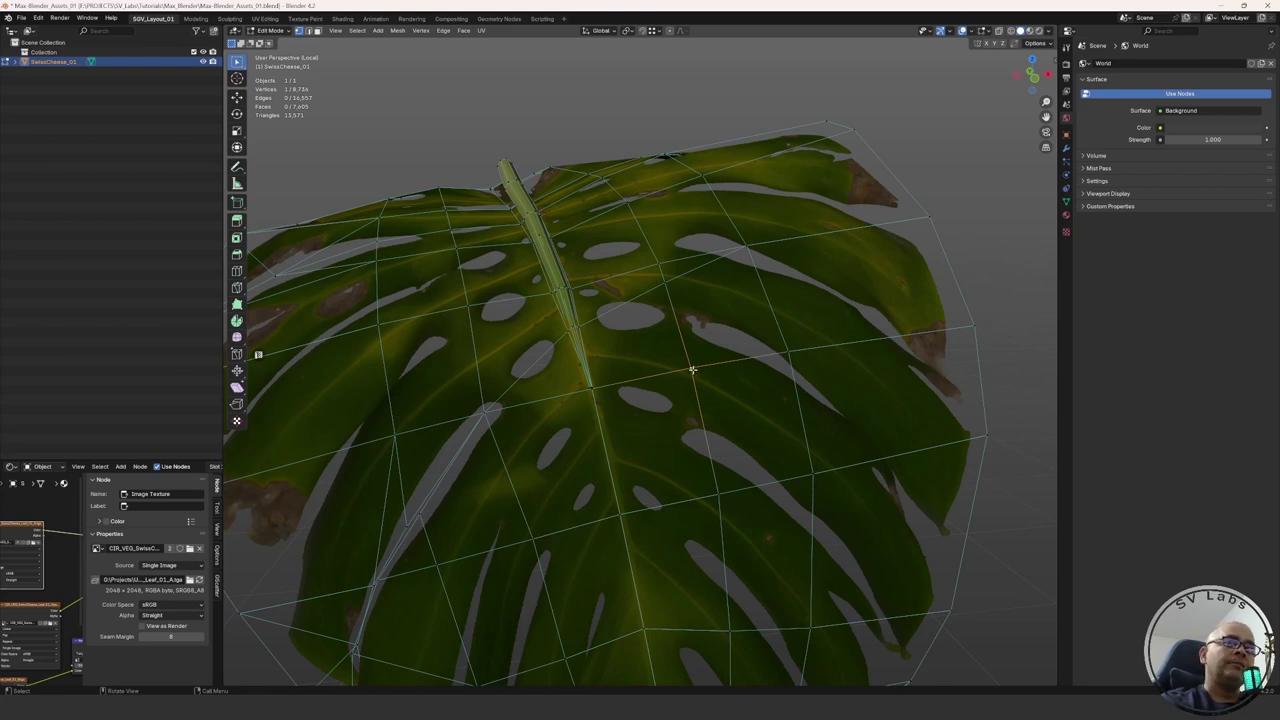
key(shift+v)
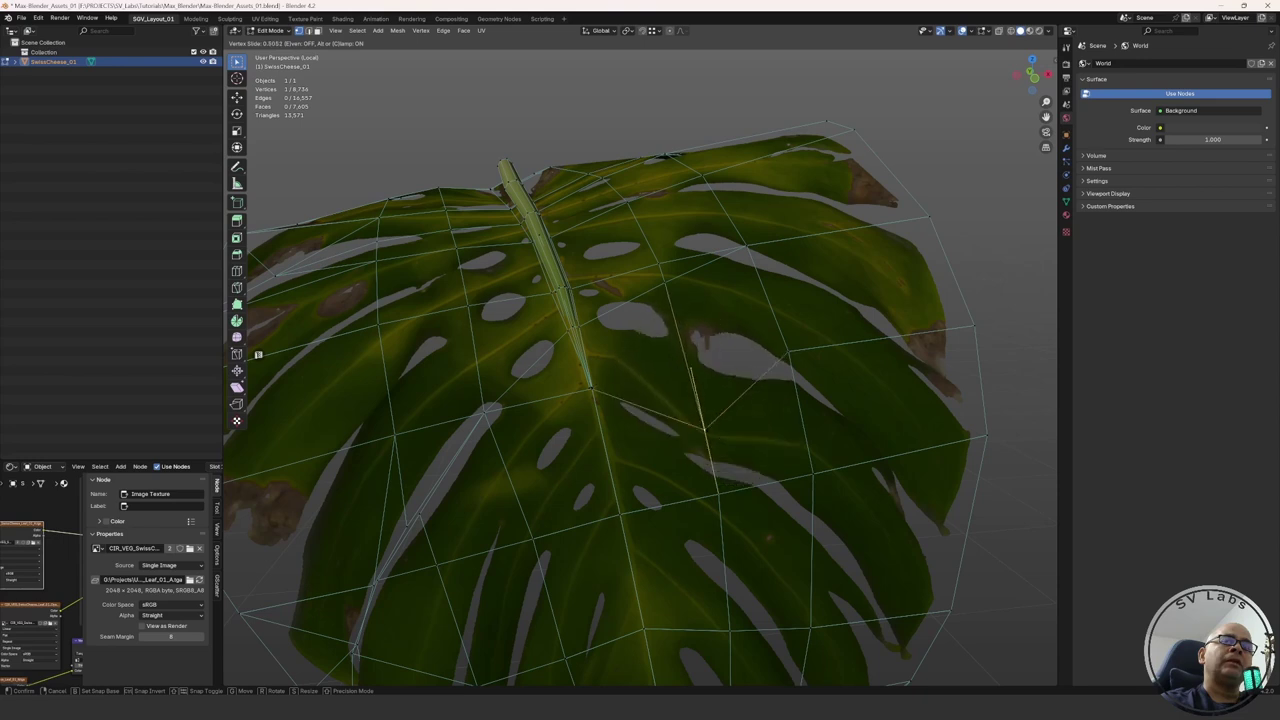
click(706, 441)
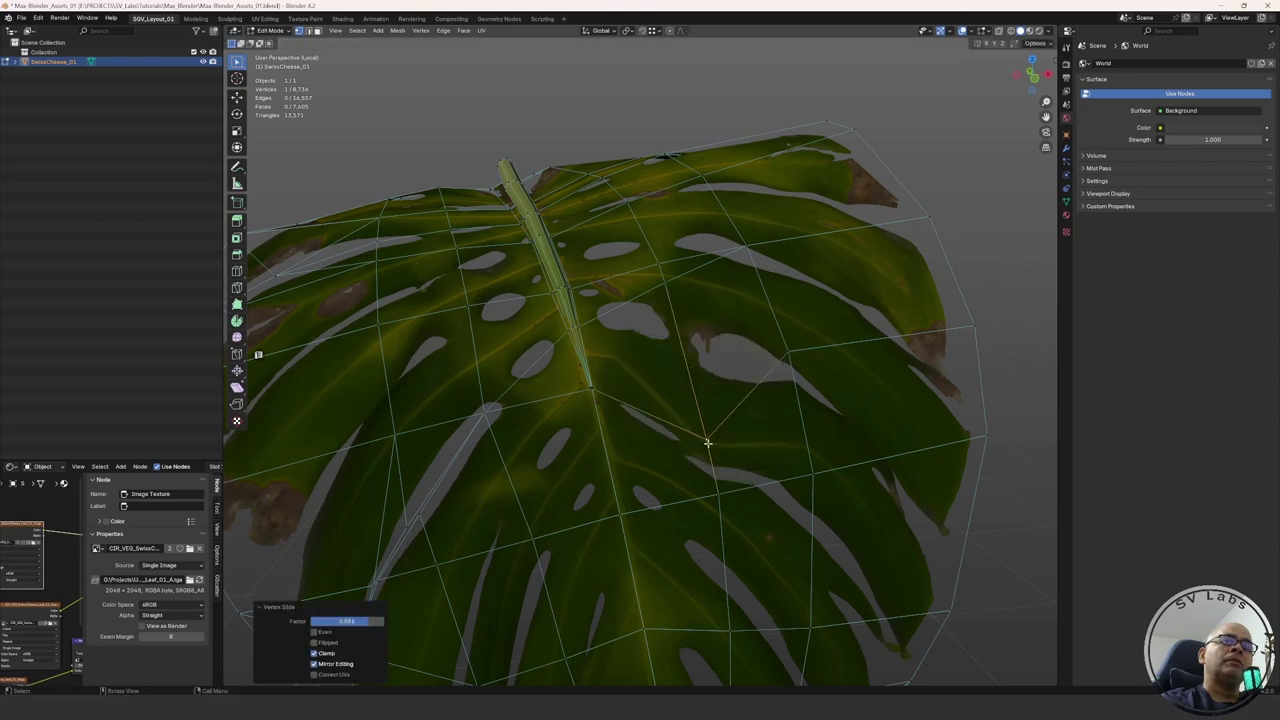
Step: Apply a zero-distance Vertex Slide to the vertex beside the midrib and turn Correct UVs back on
middle_drag(720, 414, 687, 368)
key(g)
key(g)
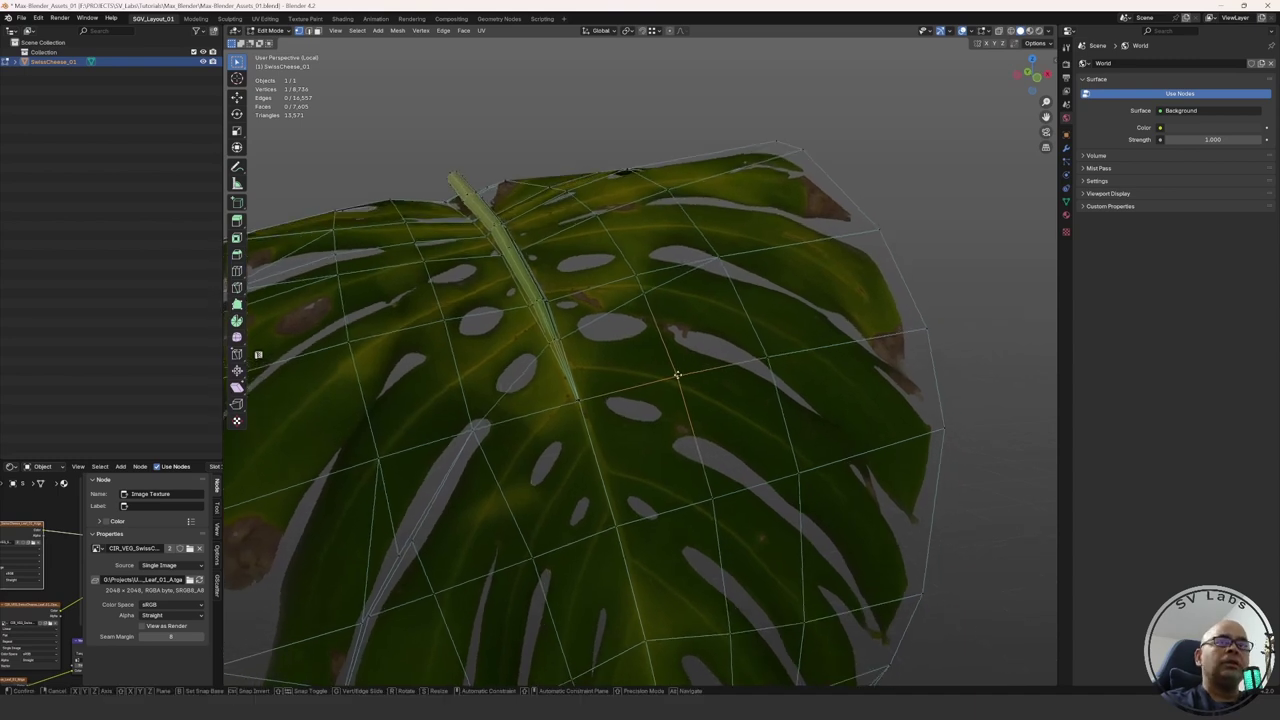
click(677, 375)
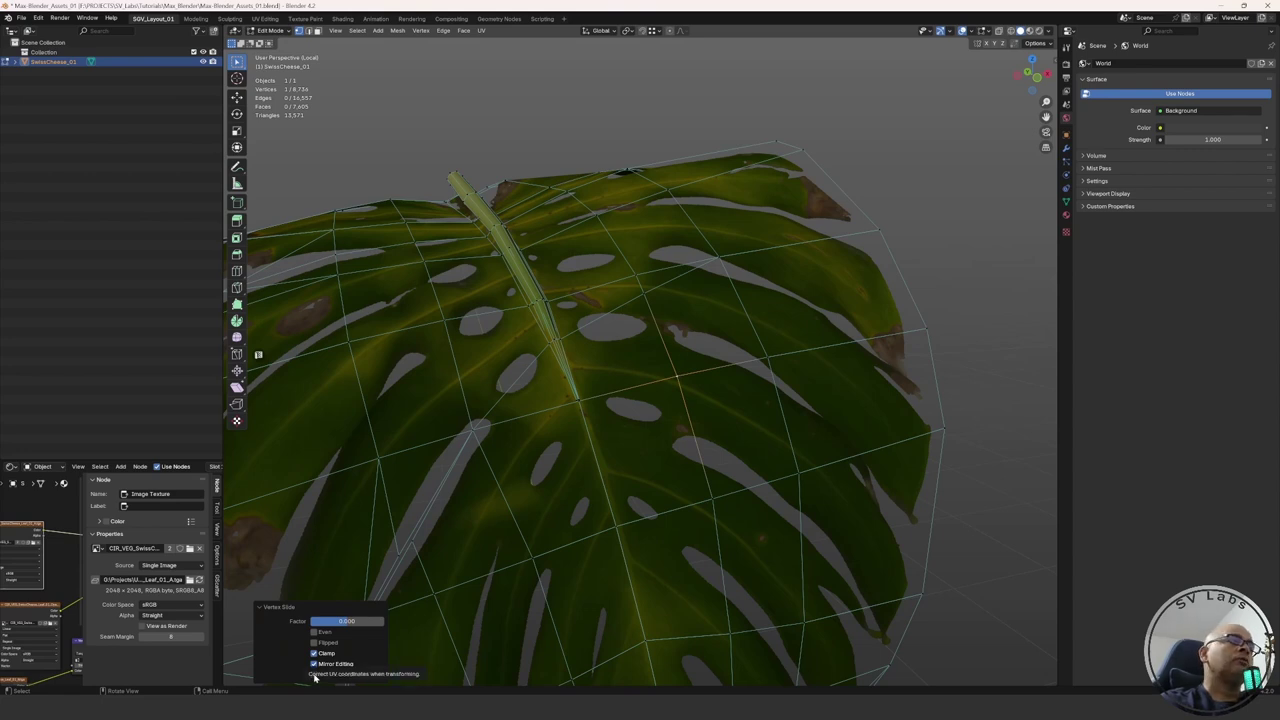
click(314, 675)
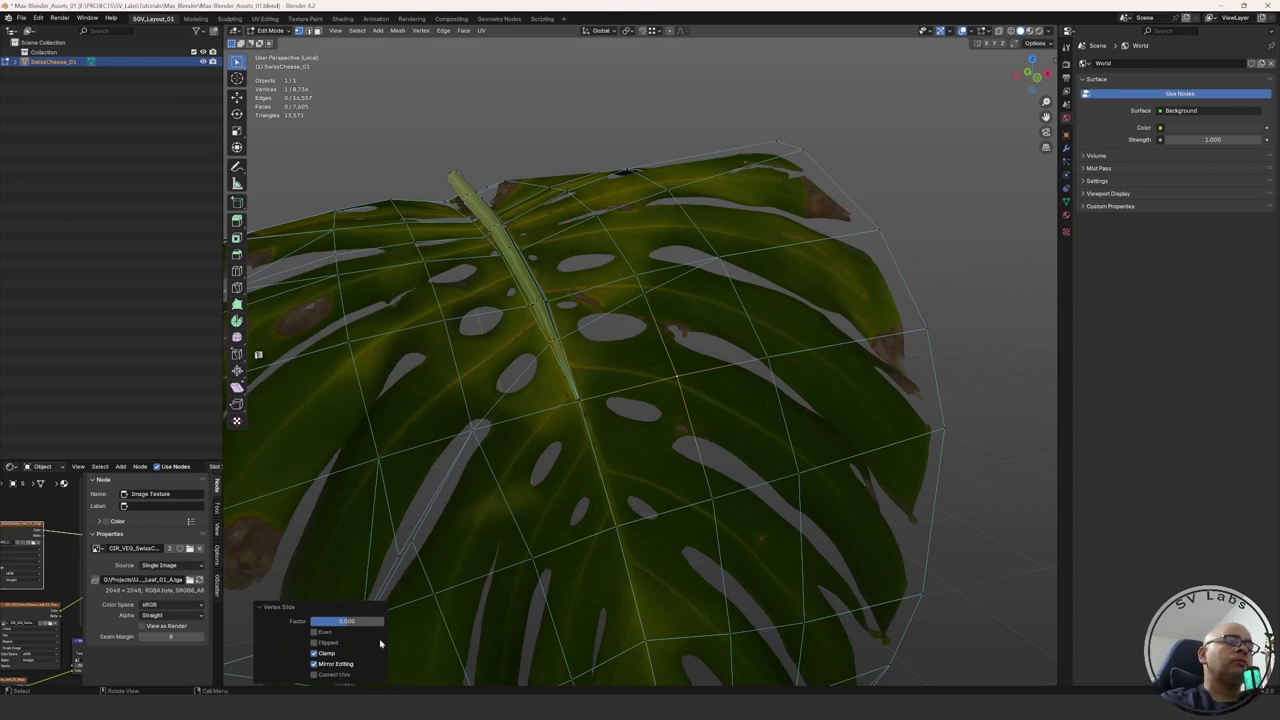
click(314, 675)
Step: Try a short Vertex Slide away from the midrib with Correct UVs on, and undo it
middle_drag(713, 375, 671, 379)
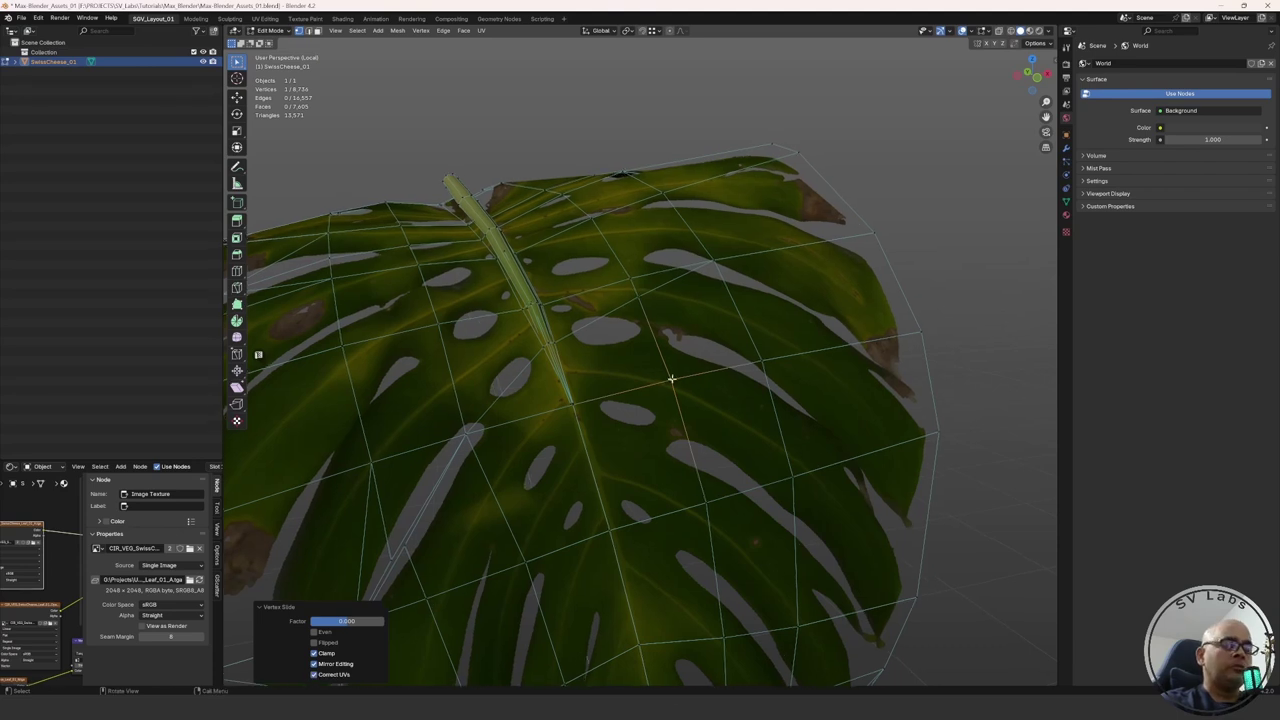
key(g)
key(g)
click(687, 378)
key(ctrl+z)
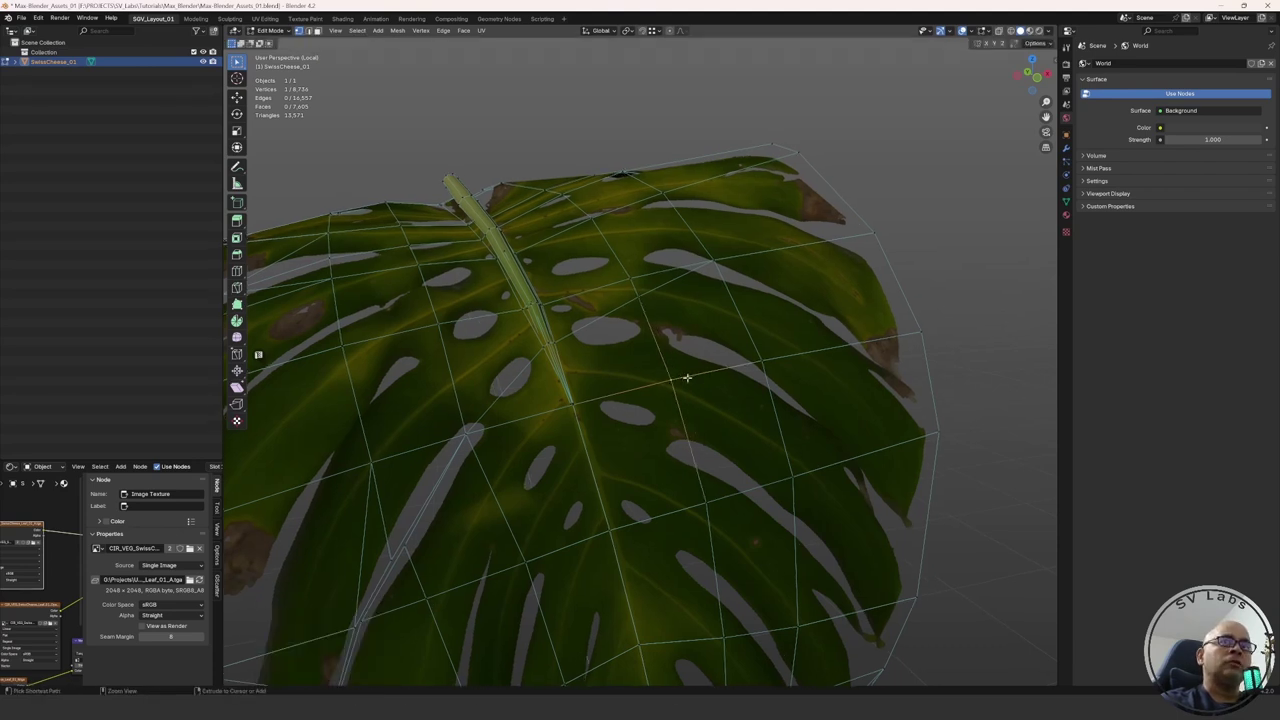
Step: Clear the selection, reselect the same vertex beside the midrib and change the active tool to Move
key(alt+a)
scroll(674, 359, down, 1)
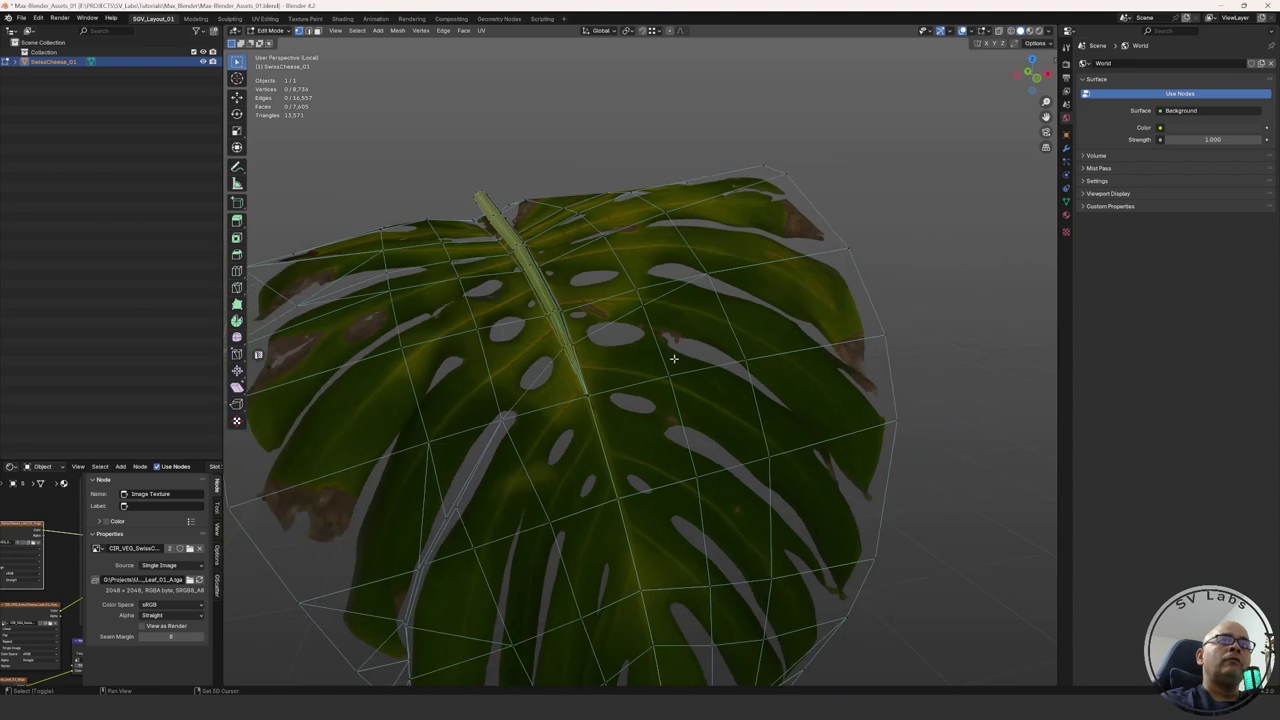
middle_drag(674, 358, 640, 374)
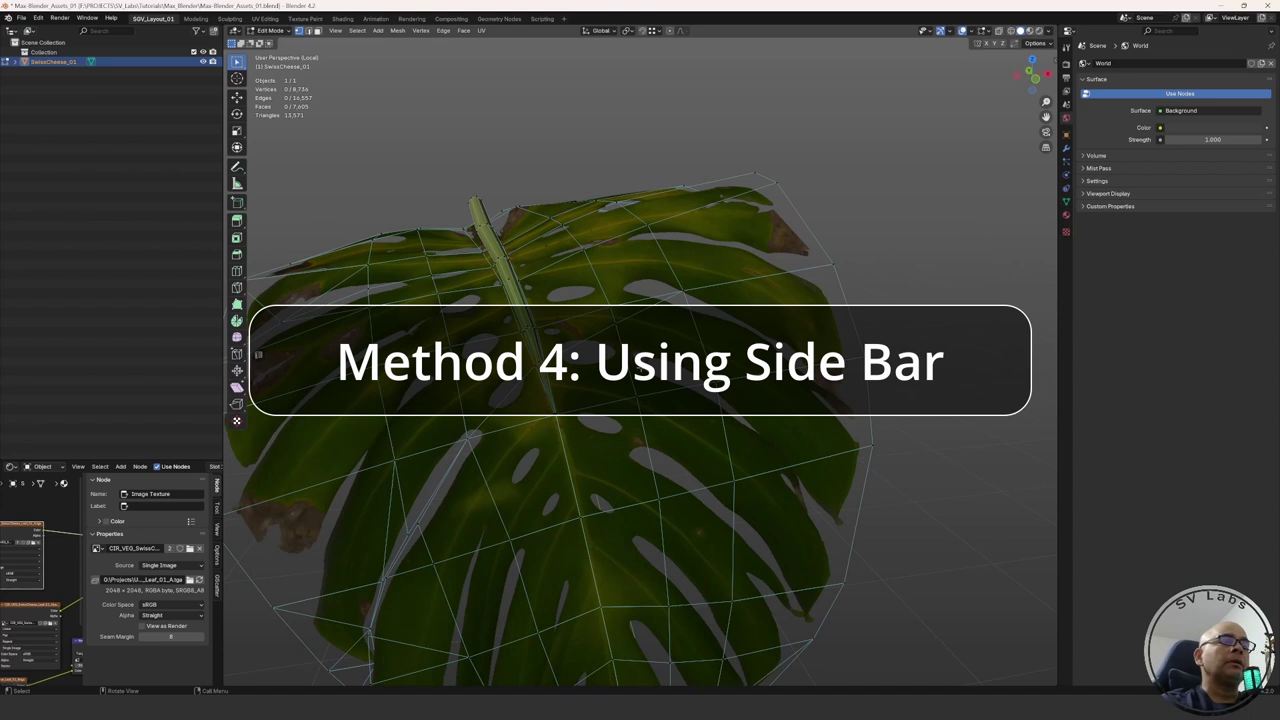
mouse_move(641, 368)
middle_down()
mouse_move(653, 387)
mouse_move(640, 373)
middle_up()
scroll(648, 386, up, 1)
click(650, 383)
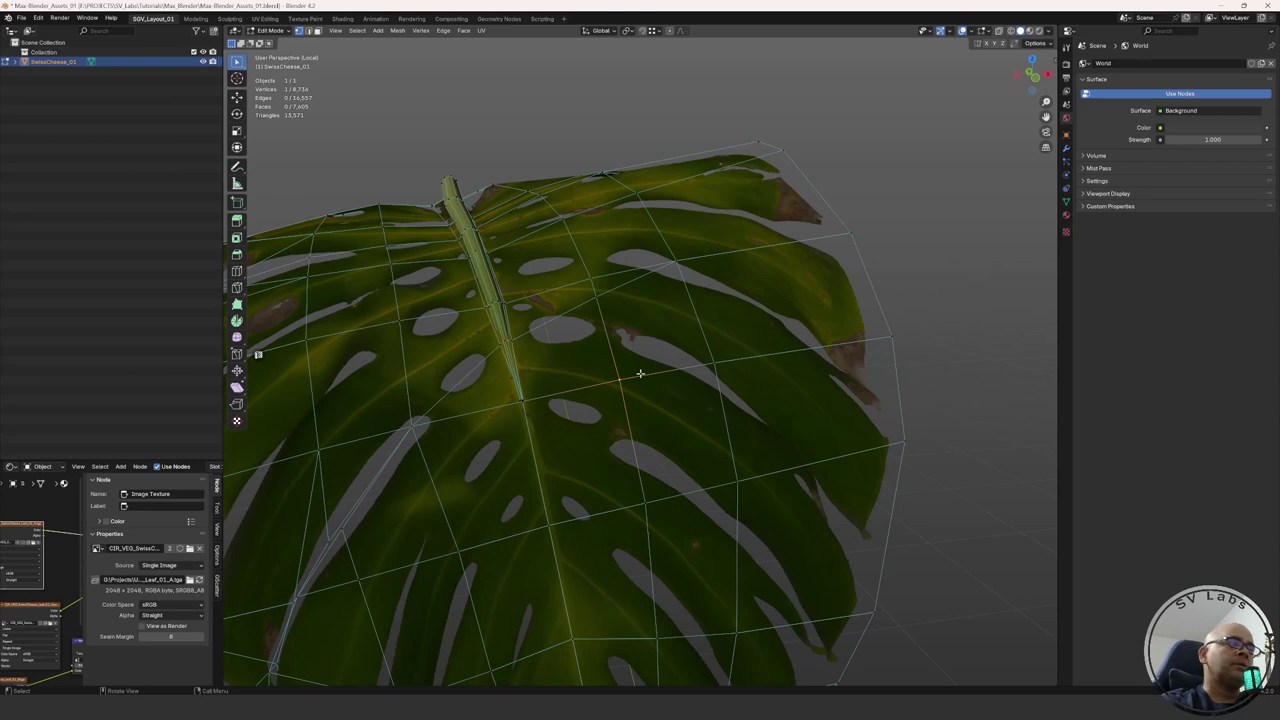
key(shift+space)
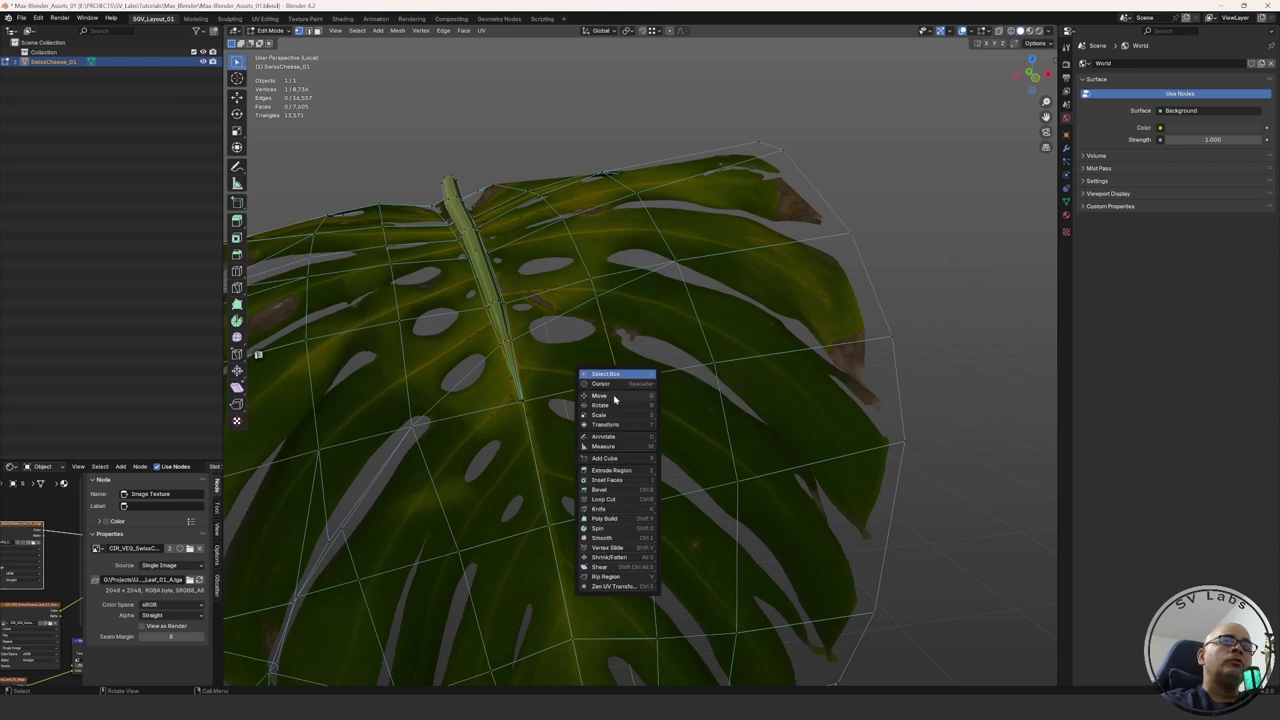
click(615, 395)
Step: Display the Move tool's transform options beside the viewport and turn on Correct Face Attributes
mouse_move(627, 397)
middle_down()
mouse_move(646, 362)
mouse_move(660, 392)
mouse_move(696, 383)
mouse_move(670, 375)
mouse_move(622, 397)
middle_up()
mouse_move(622, 397)
mouse_down()
mouse_move(703, 403)
mouse_move(646, 349)
mouse_move(640, 389)
mouse_up()
middle_drag(640, 389, 686, 341)
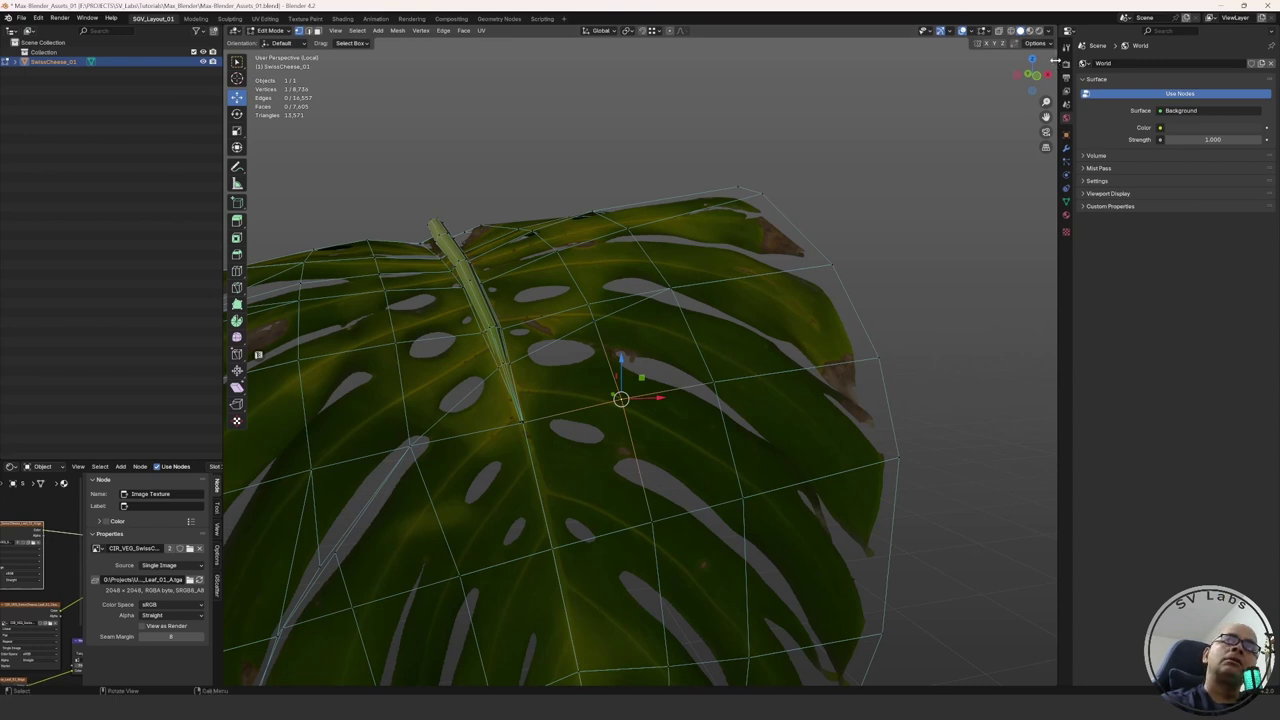
click(1053, 62)
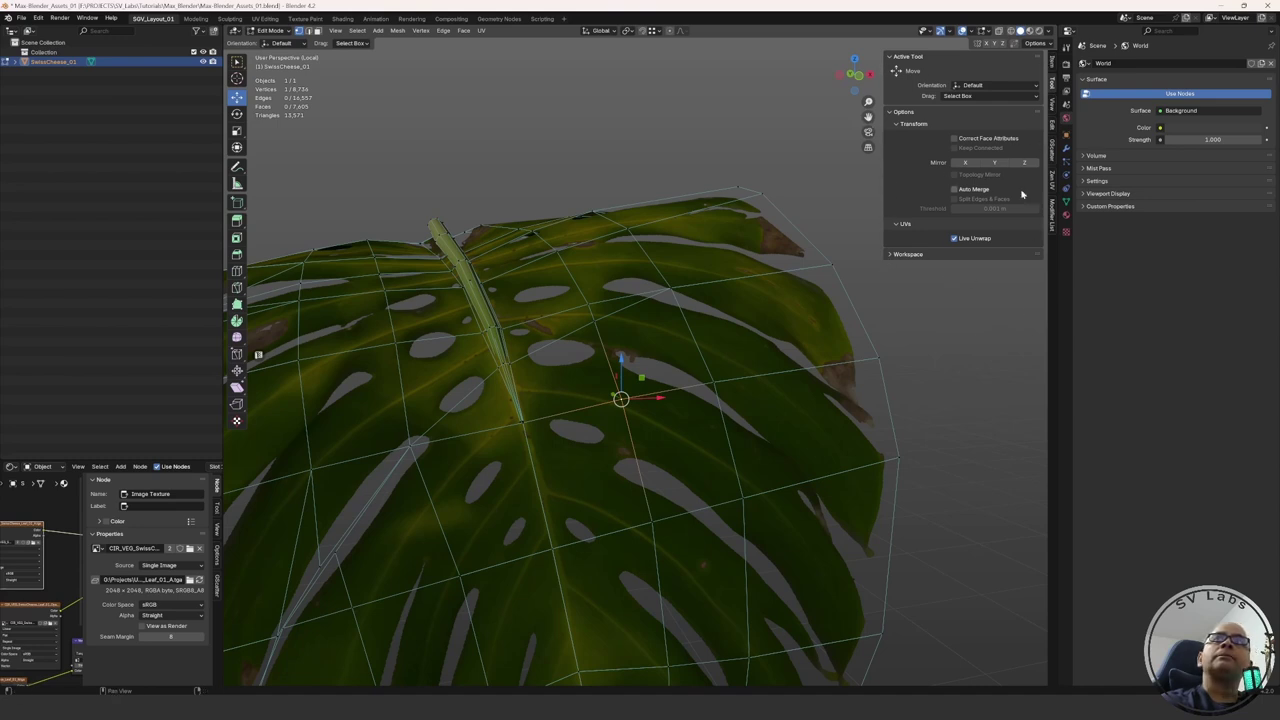
shift+middle_drag(929, 311, 935, 297)
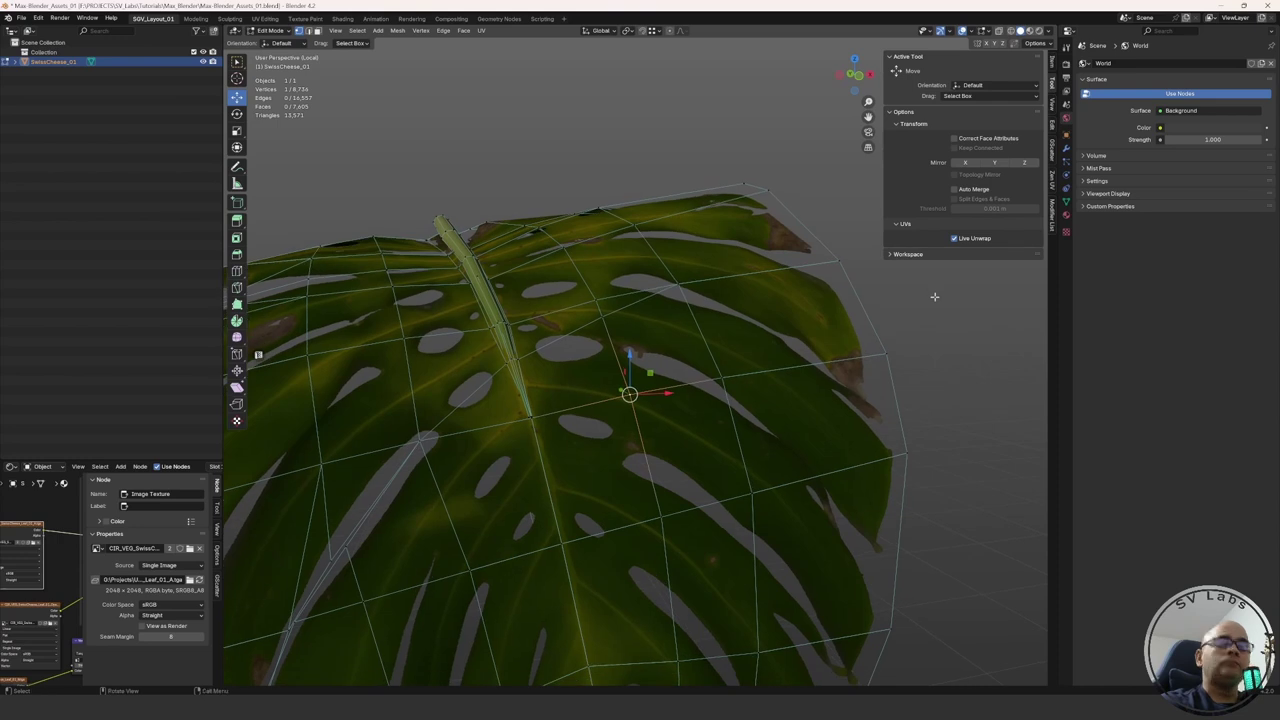
key(n)
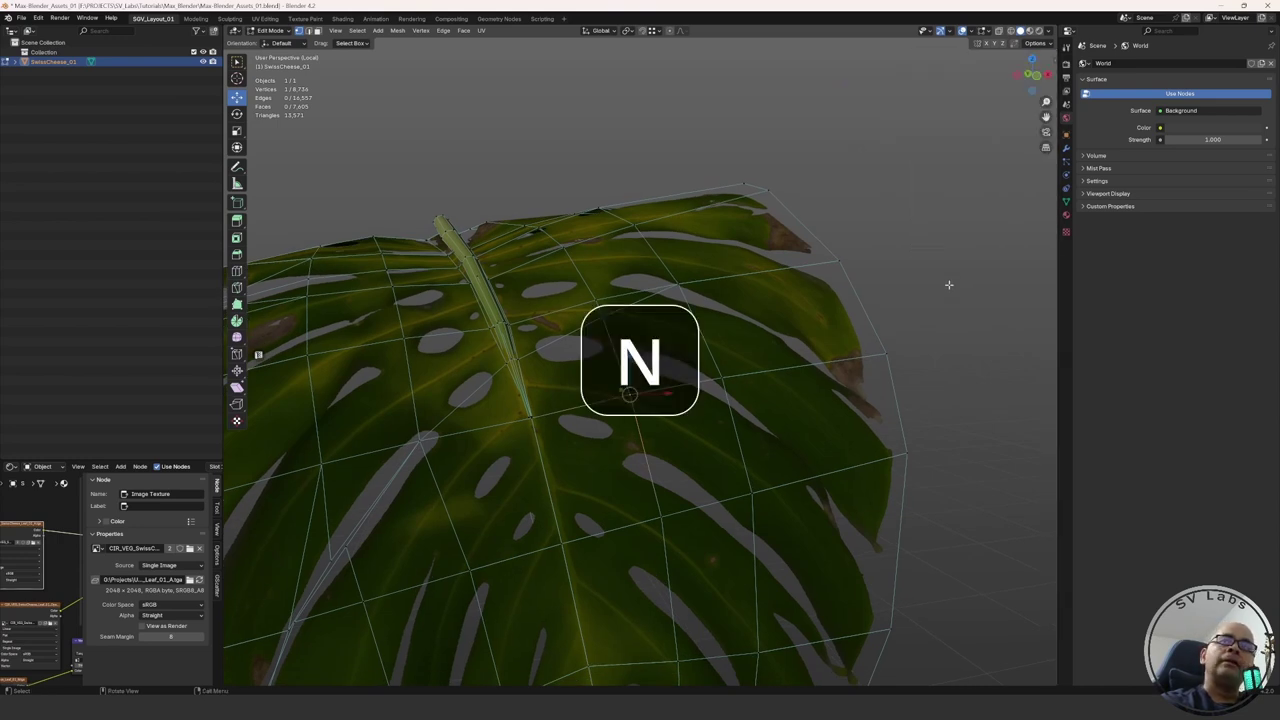
key(n)
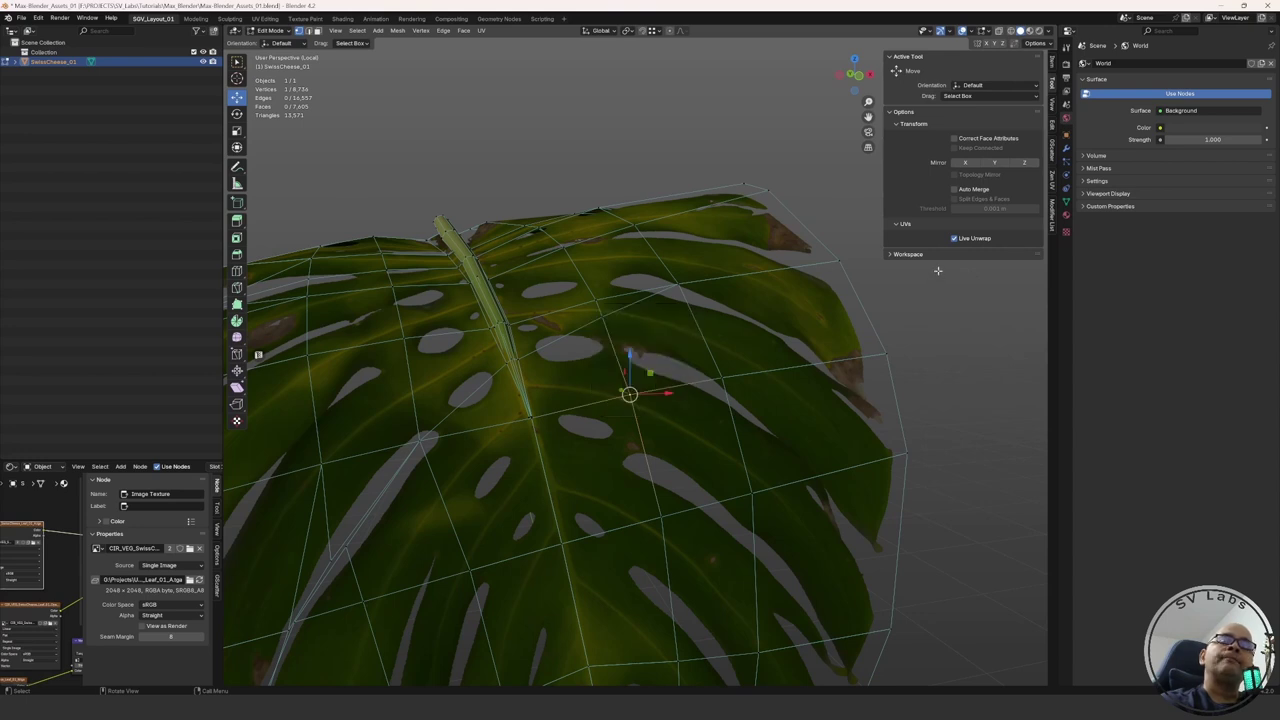
click(1052, 63)
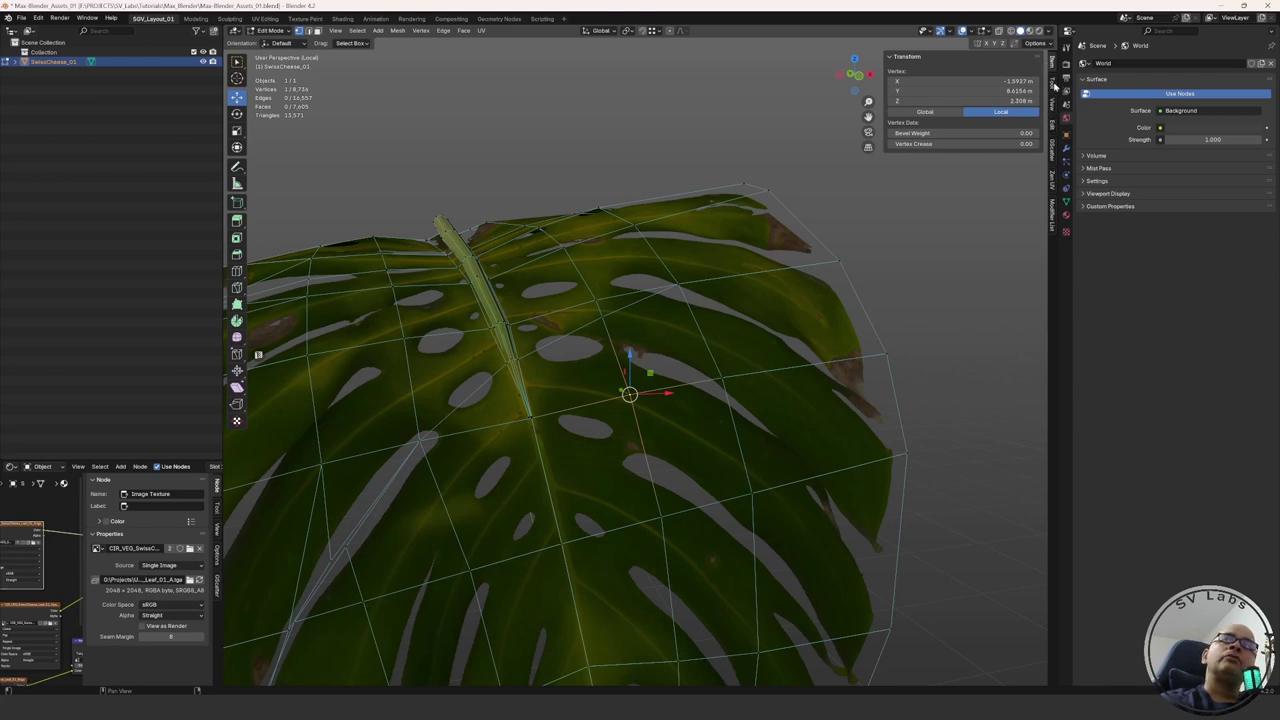
click(1052, 84)
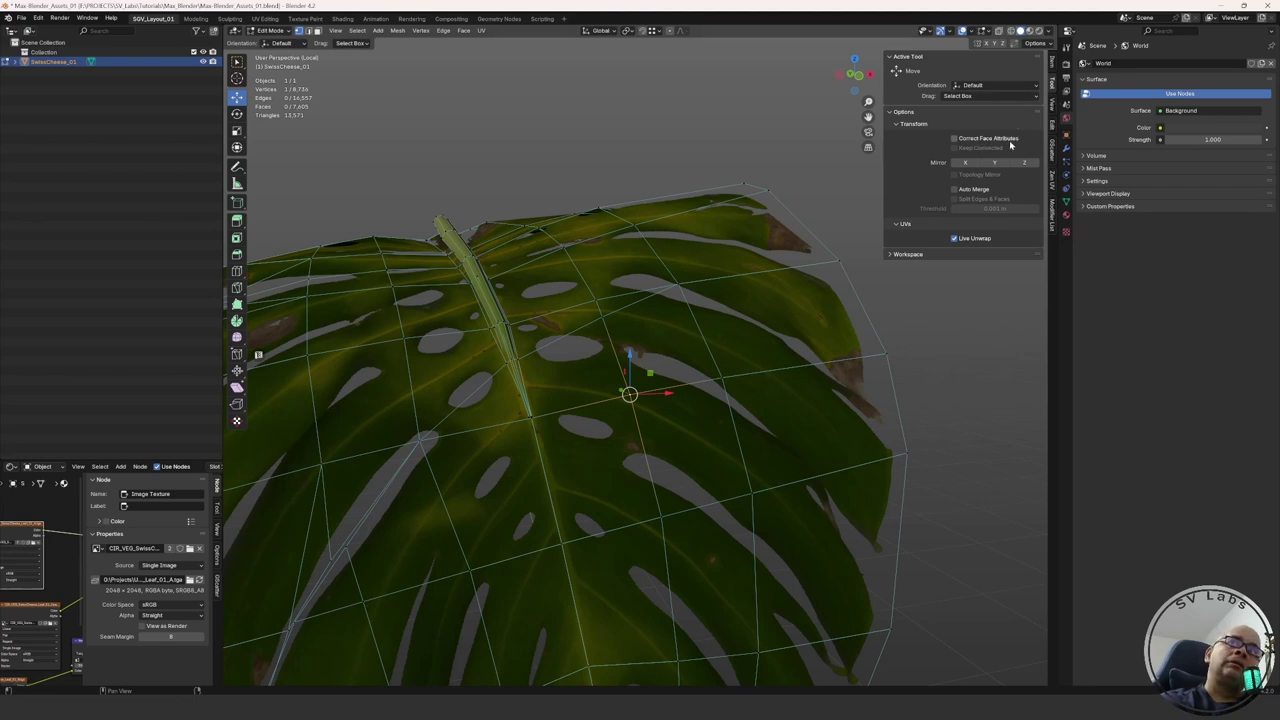
click(954, 139)
Step: Try to move the vertex freely, once away from the midrib and once towards the leaf base, undoing each move
middle_drag(761, 343, 624, 395)
drag(623, 393, 680, 367)
key(ctrl+z)
shift+middle_drag(671, 373, 629, 352)
drag(623, 397, 597, 364)
key(ctrl+z)
Step: Try two more short free moves of the vertex with Correct Face Attributes on, undoing both
mouse_move(636, 377)
shift+middle_down()
mouse_move(626, 374)
mouse_move(654, 371)
mouse_move(630, 400)
shift+middle_up()
drag(625, 406, 633, 376)
key(ctrl+z)
middle_drag(642, 342, 654, 377)
drag(637, 373, 663, 358)
key(ctrl+z)
Step: Try to move the vertex by about 0.01 m on X, -0.006 m on Y and -0.013 m on Z, and undo the move
mouse_move(651, 329)
middle_down()
mouse_move(672, 336)
mouse_move(668, 321)
middle_up()
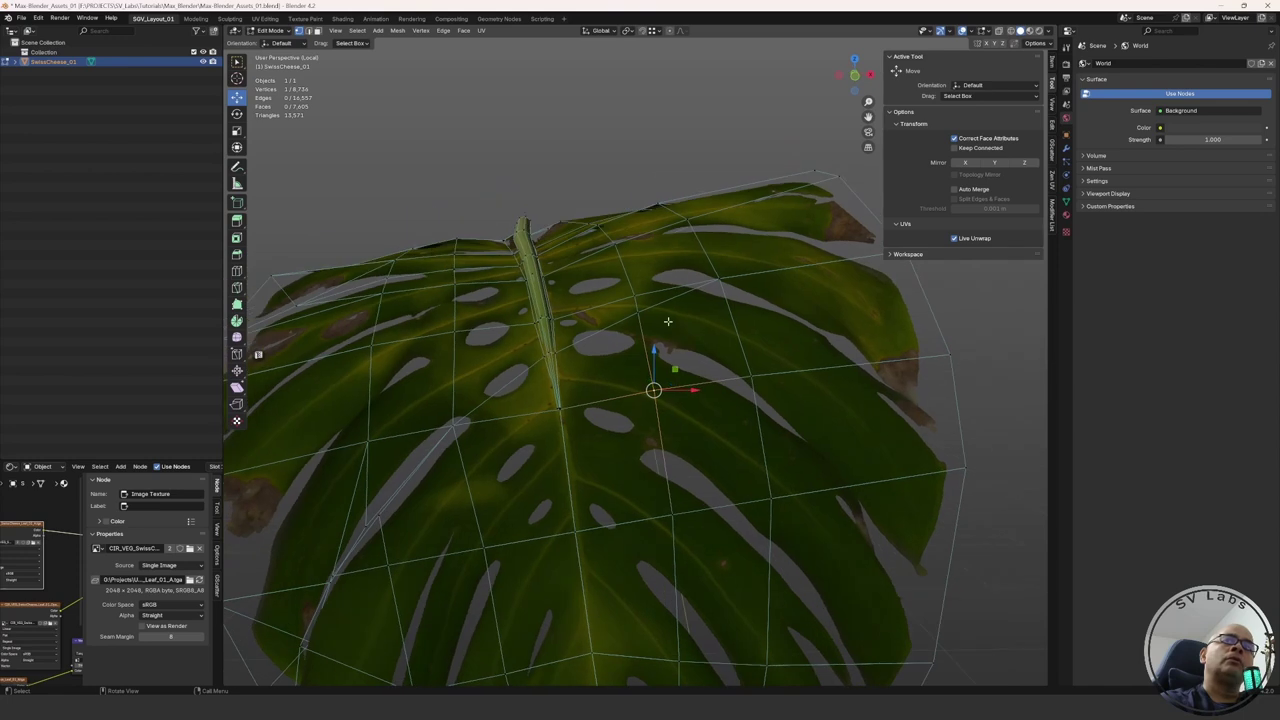
middle_drag(857, 211, 767, 289)
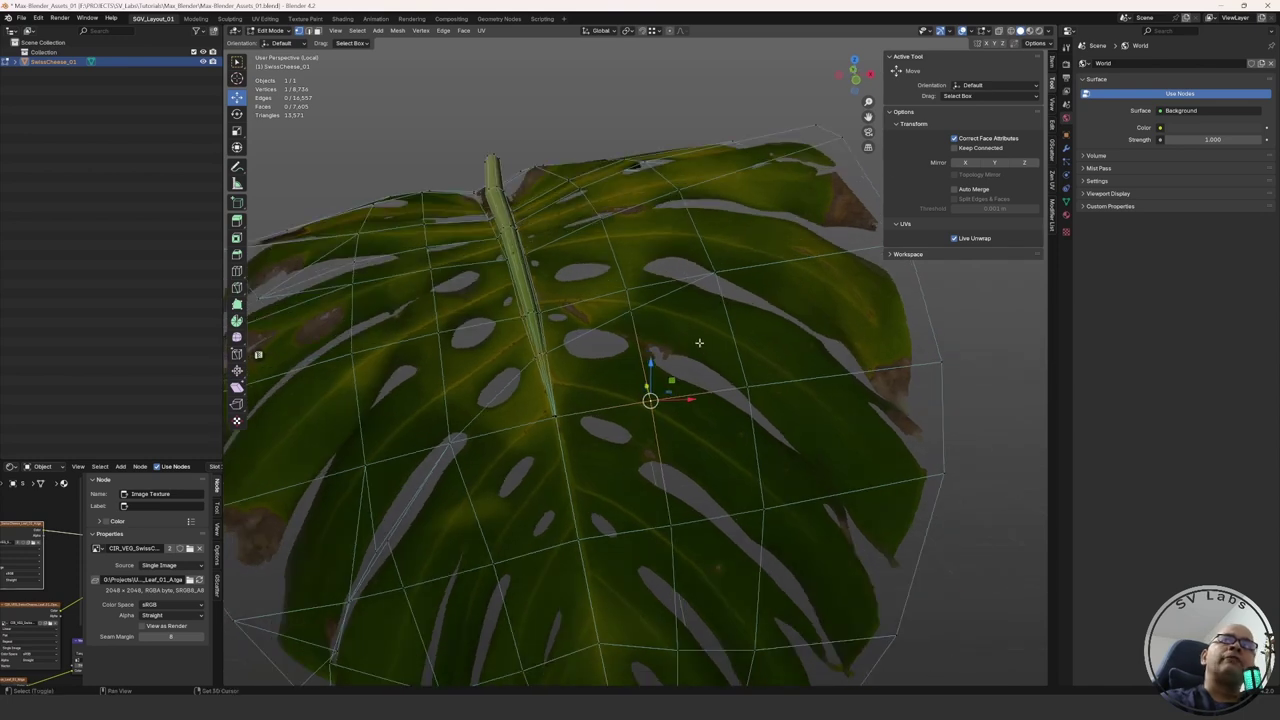
middle_drag(699, 343, 657, 396)
mouse_move(644, 401)
mouse_down()
mouse_move(676, 396)
mouse_move(616, 407)
mouse_move(678, 419)
mouse_move(654, 442)
mouse_move(649, 369)
mouse_move(656, 412)
mouse_up()
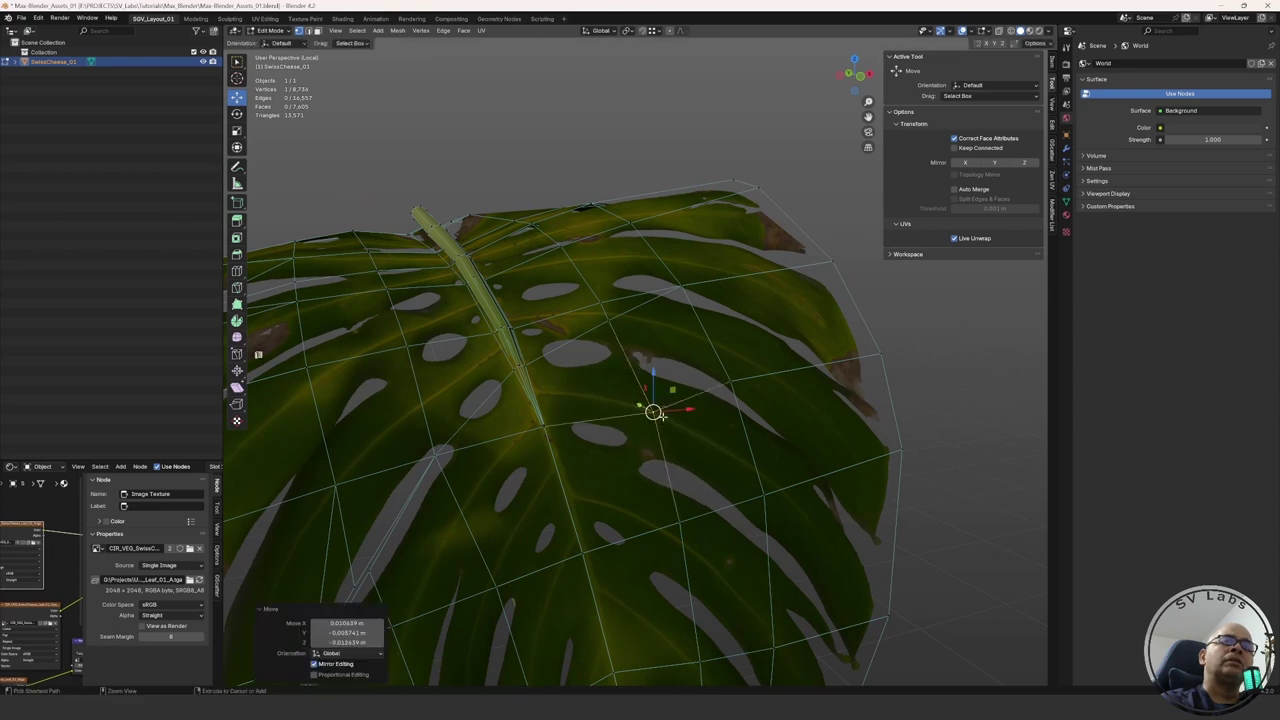
key(ctrl+z)
middle_drag(678, 377, 688, 367)
middle_drag(688, 350, 726, 340)
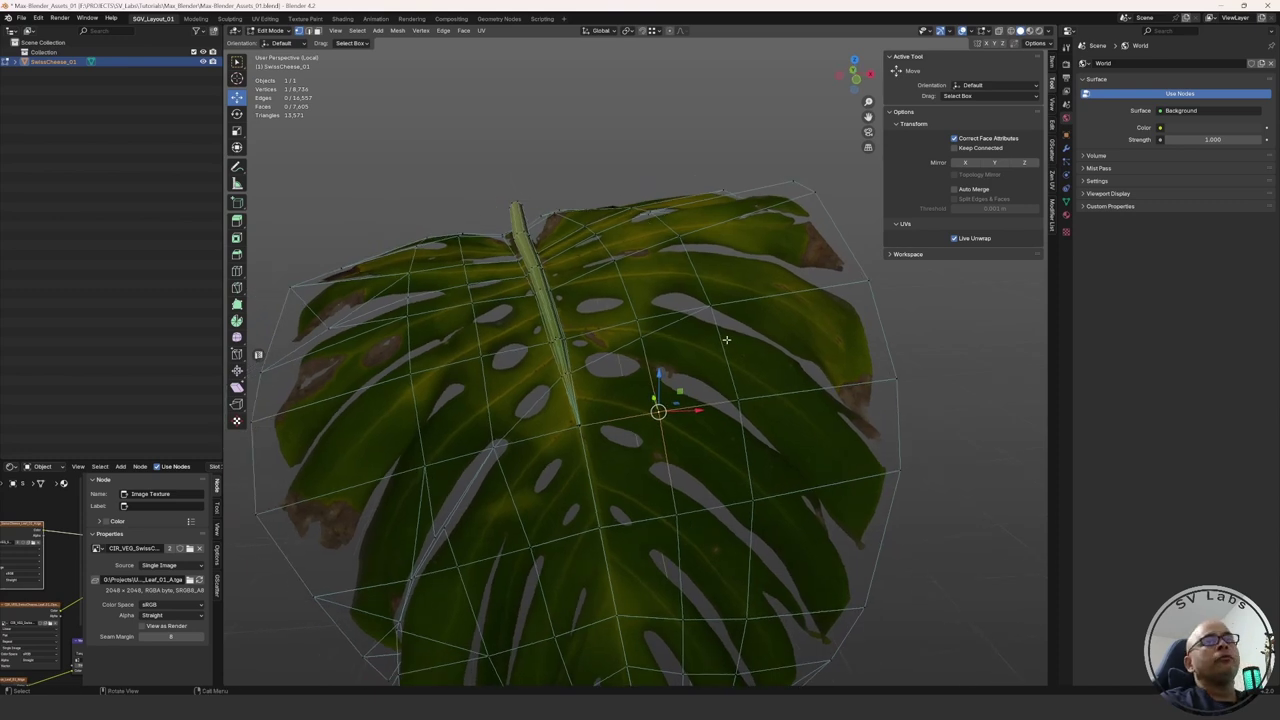